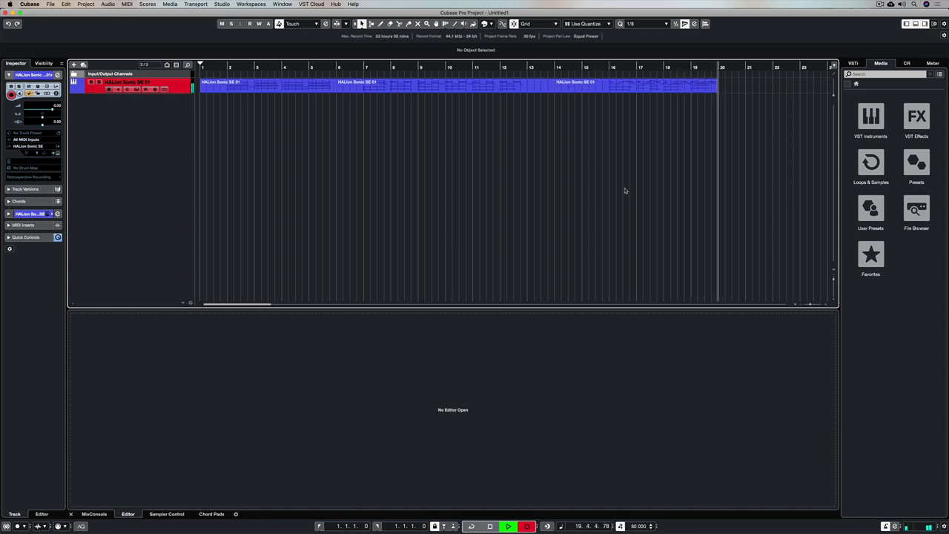
- Stop recording the piano take and zoom in on bars 1–13 during playback
{"action": "key", "text": "space"}
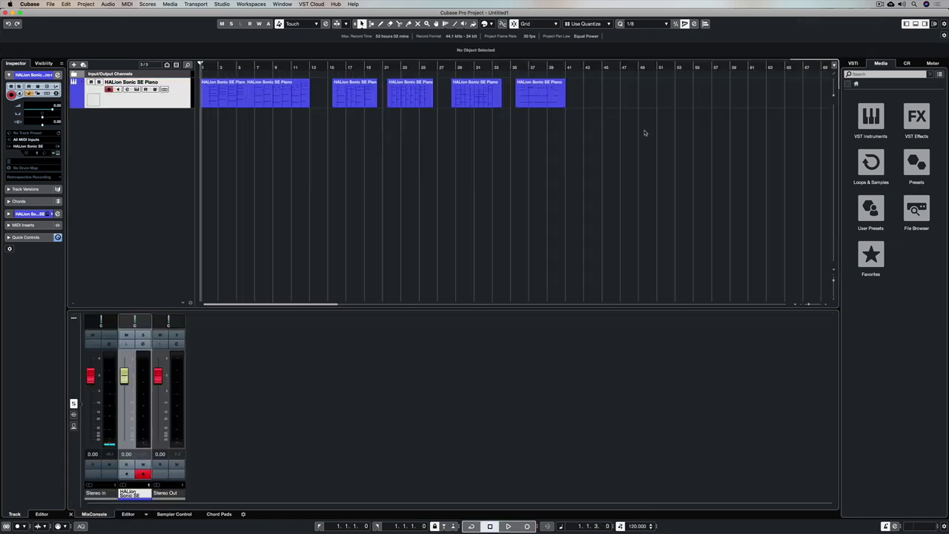
{"action": "key", "text": "h"}
{"action": "key", "text": "h"}
{"action": "key", "text": "h"}
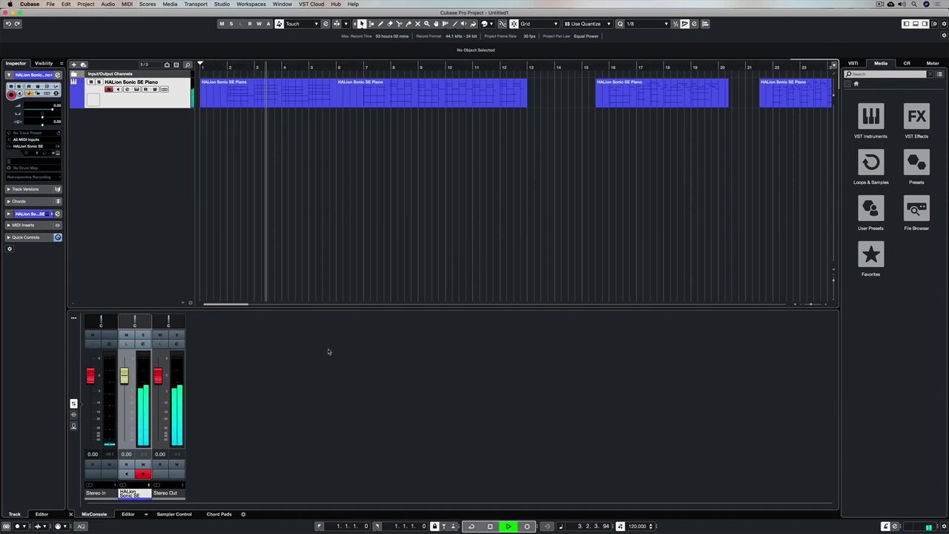
{"action": "key", "text": "h"}
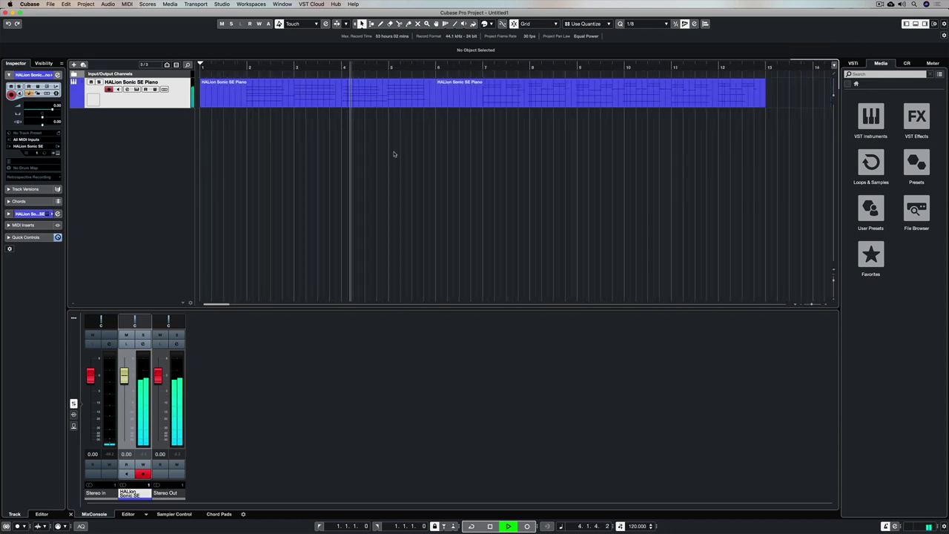
- Open the first piano part in the Key Editor and zoom in on its notes around bar 2
{"action": "key", "text": "space"}
{"action": "double_click", "coordinate": [406, 90]}
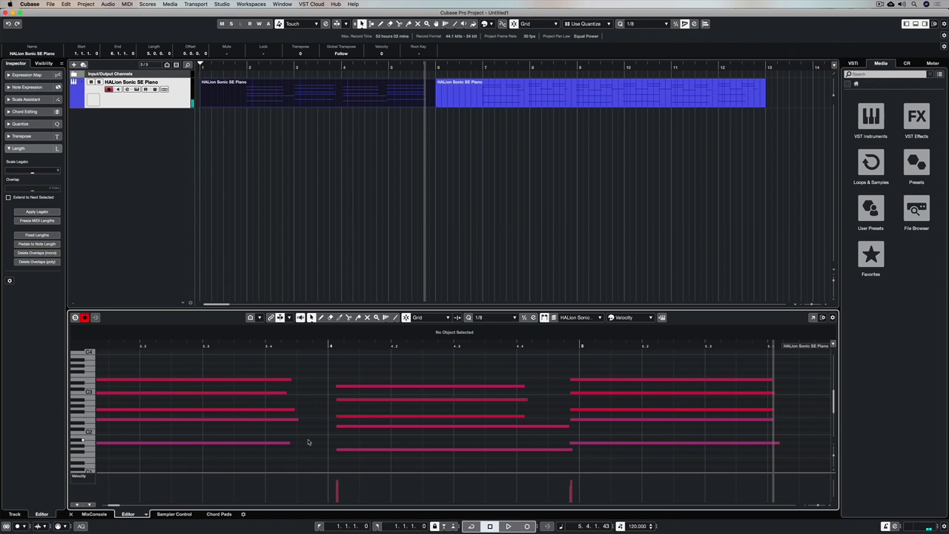
{"action": "scroll", "coordinate": [305, 437], "scroll_direction": "left", "scroll_amount": 10}
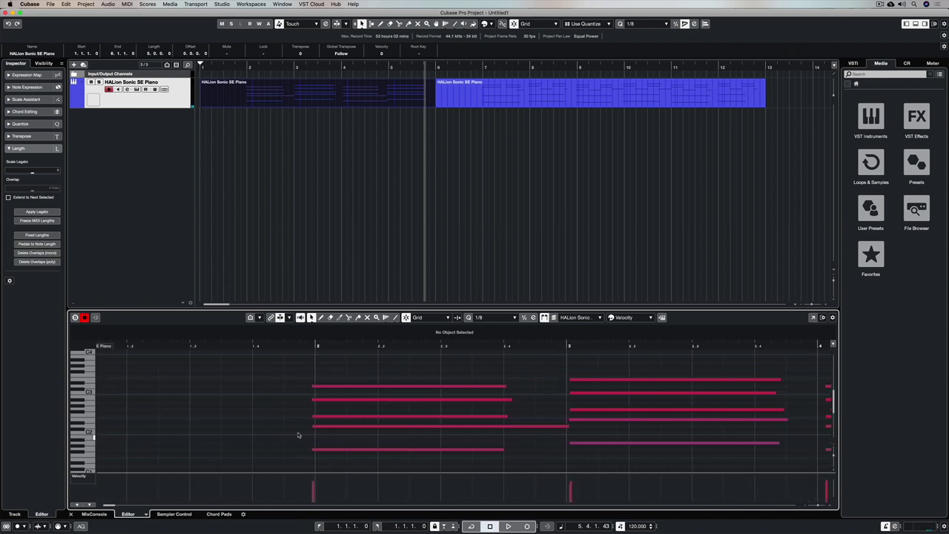
{"action": "left_click_drag", "start_coordinate": [331, 454], "coordinate": [332, 463]}
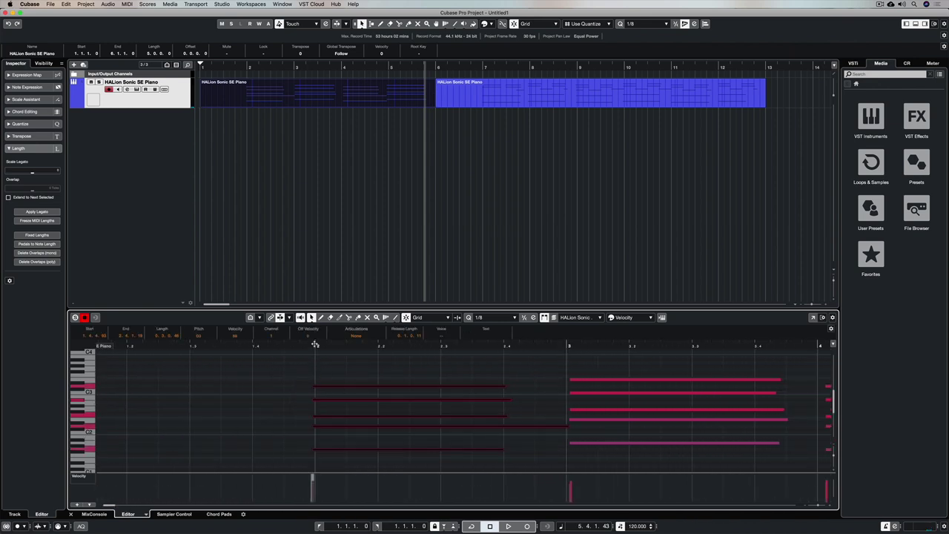
{"action": "left_click_drag", "start_coordinate": [315, 345], "coordinate": [638, 354]}
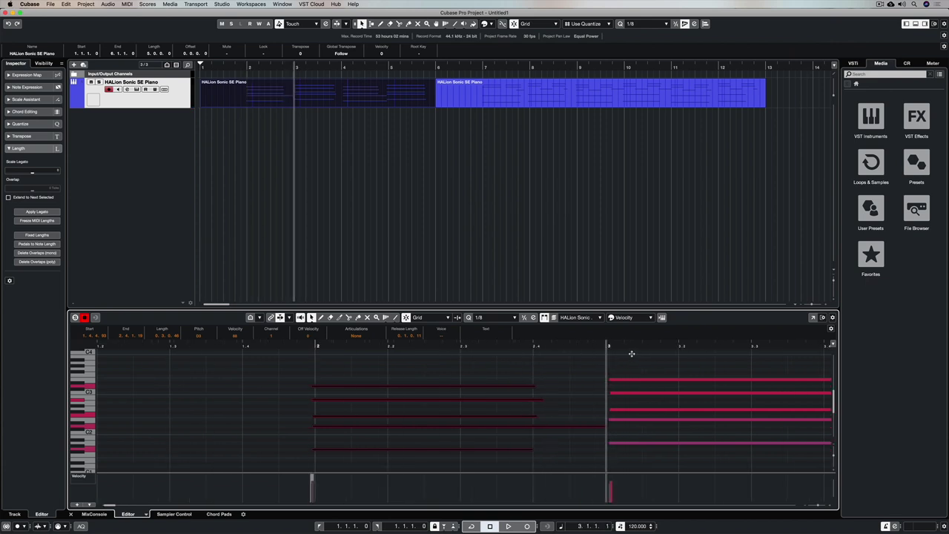
- Move the playback position to bar 4, select all the part's notes, and reselect the first part
{"action": "scroll", "coordinate": [630, 356], "scroll_direction": "right", "scroll_amount": 10}
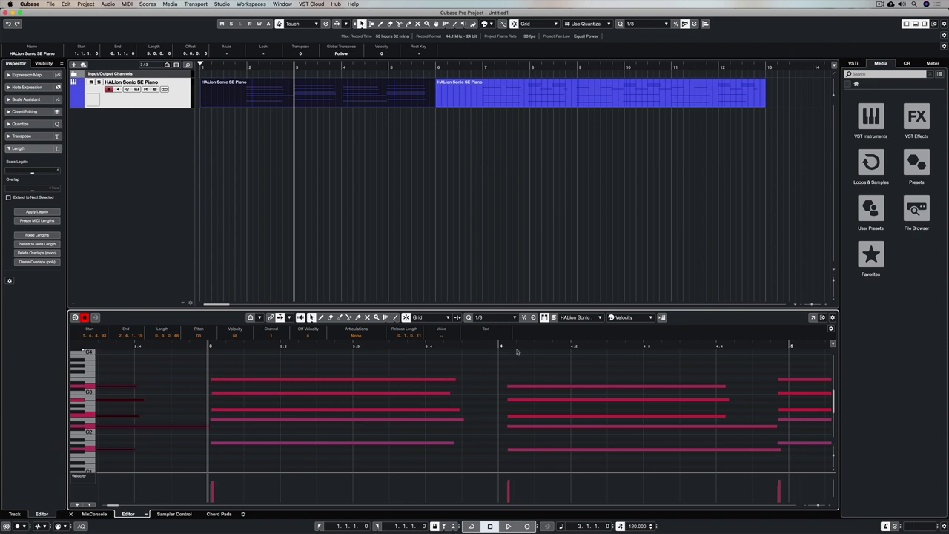
{"action": "left_click", "coordinate": [509, 346]}
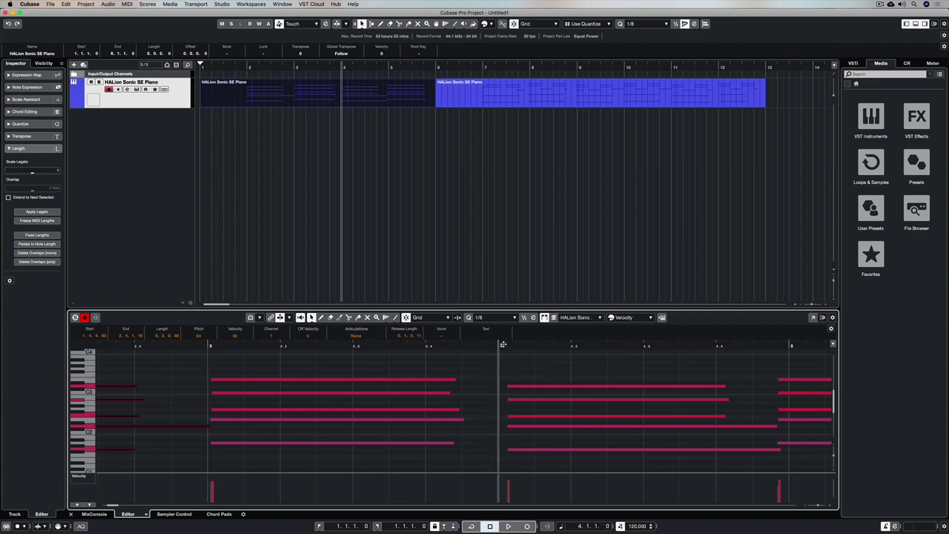
{"action": "left_click", "coordinate": [504, 166]}
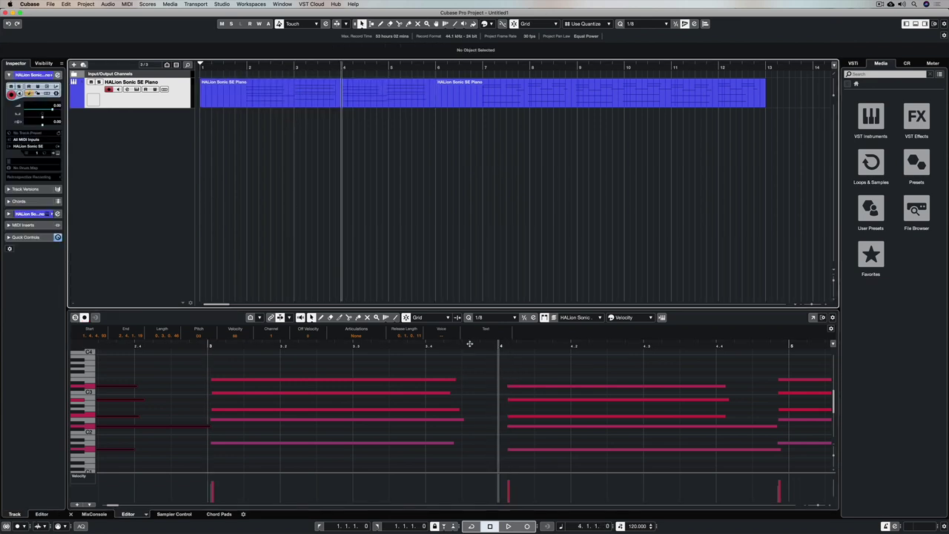
{"action": "left_click", "coordinate": [468, 366]}
{"action": "key", "text": "super+a"}
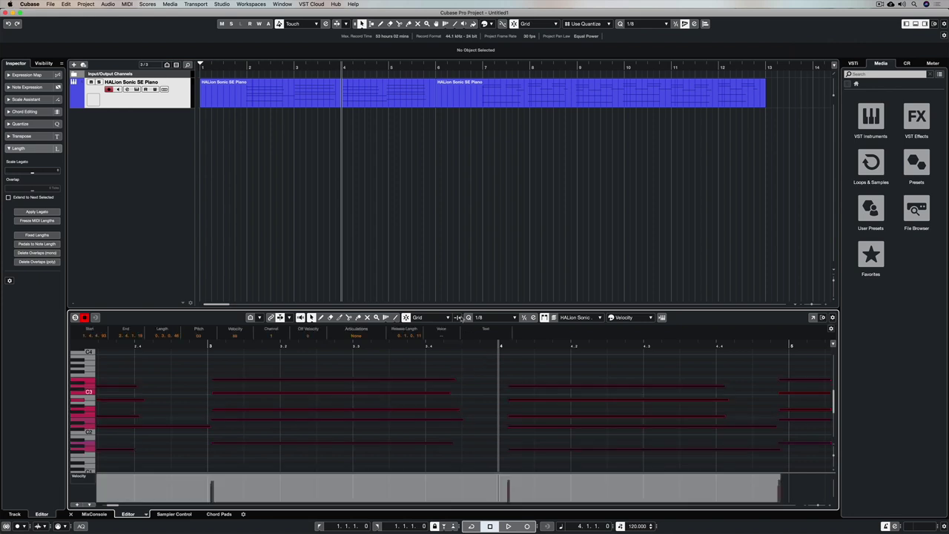
{"action": "left_click", "coordinate": [400, 91]}
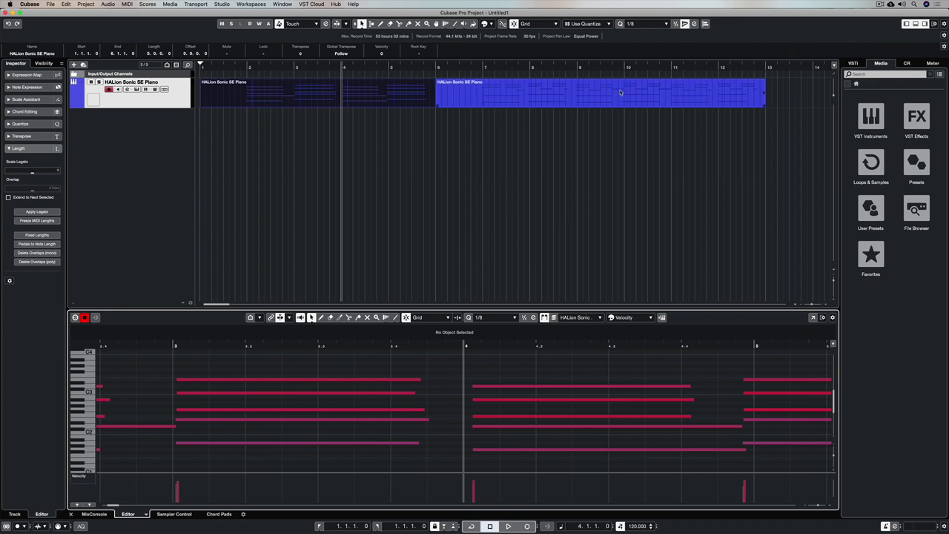
- Set the quantize value to 1/32 and select the middle chord's notes in the Key Editor
{"action": "left_click", "coordinate": [636, 26]}
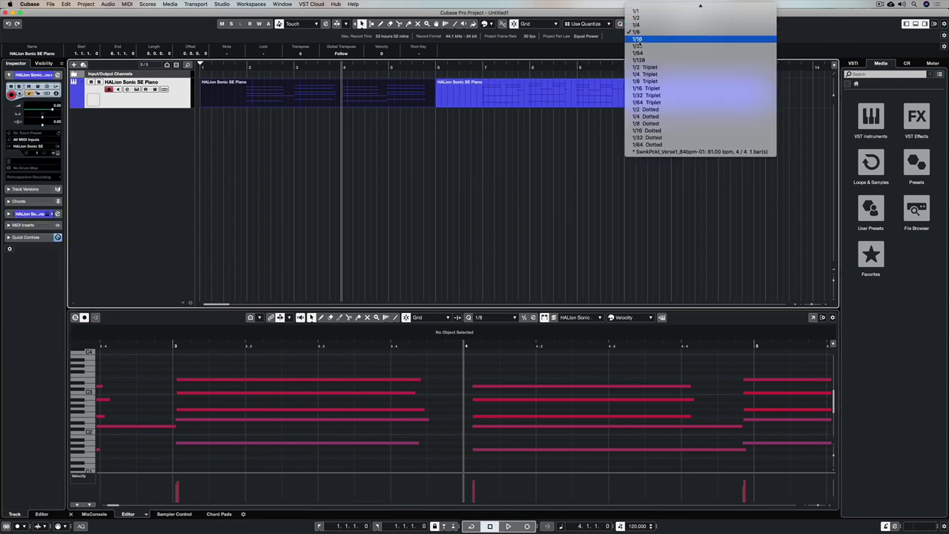
{"action": "left_click", "coordinate": [639, 47]}
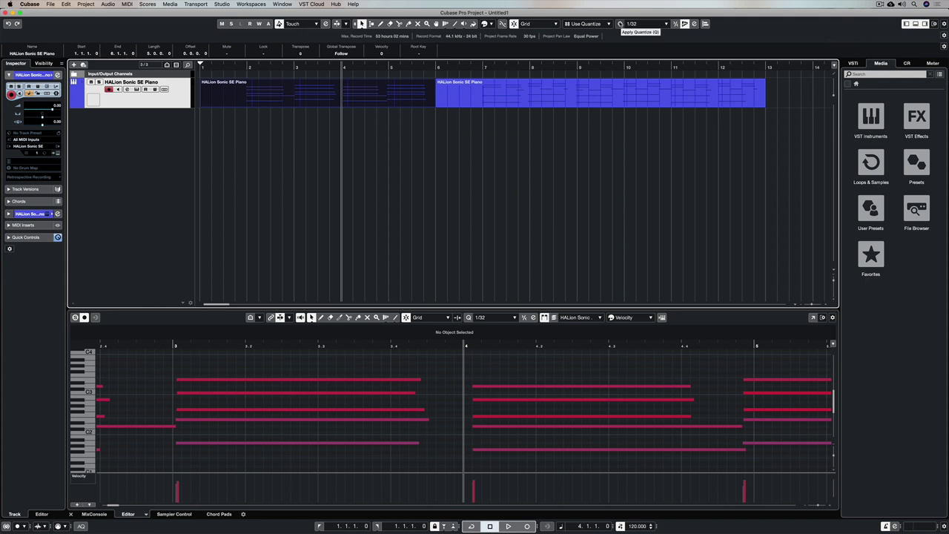
{"action": "scroll", "coordinate": [335, 349], "scroll_direction": "left", "scroll_amount": 5}
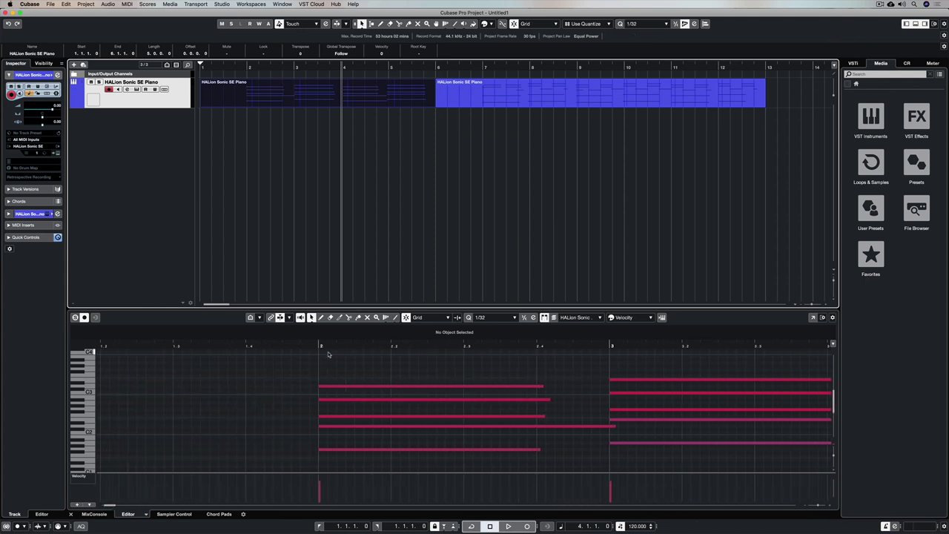
{"action": "scroll", "coordinate": [338, 359], "scroll_direction": "right", "scroll_amount": 7}
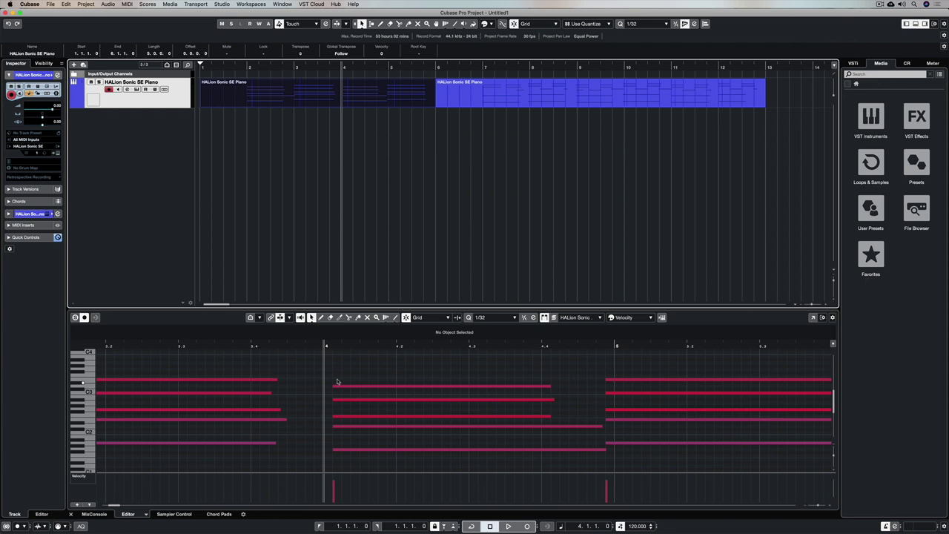
{"action": "left_click_drag", "start_coordinate": [320, 375], "coordinate": [351, 468]}
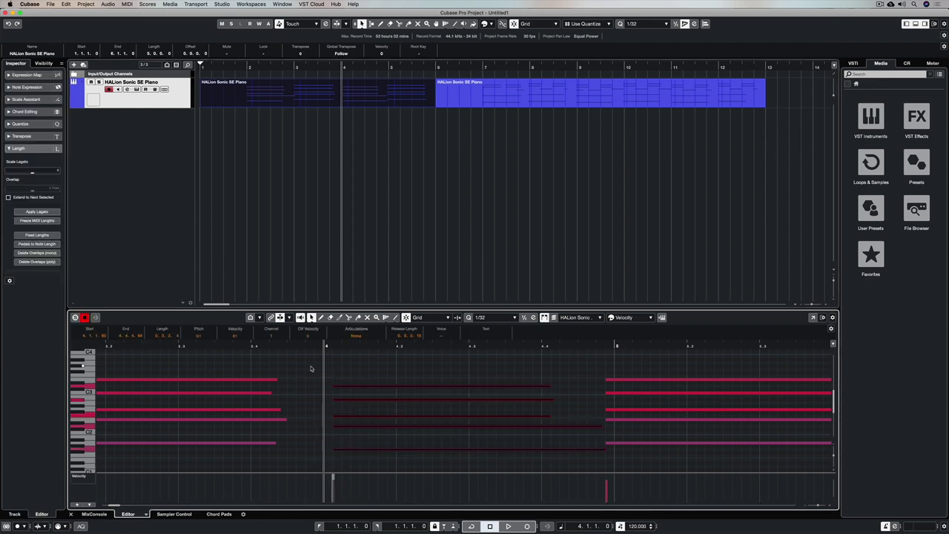
{"action": "scroll", "coordinate": [345, 386], "scroll_direction": "left", "scroll_amount": 10}
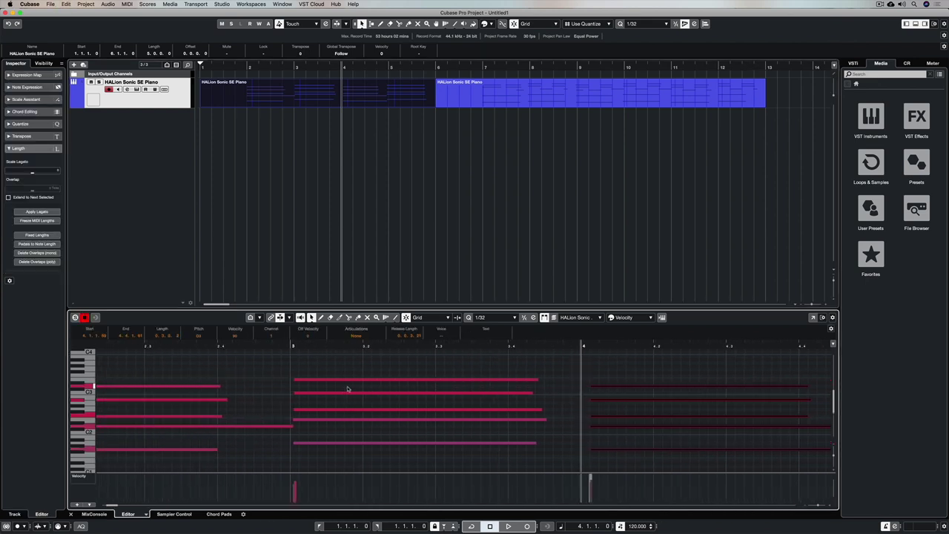
{"action": "left_click", "coordinate": [634, 25]}
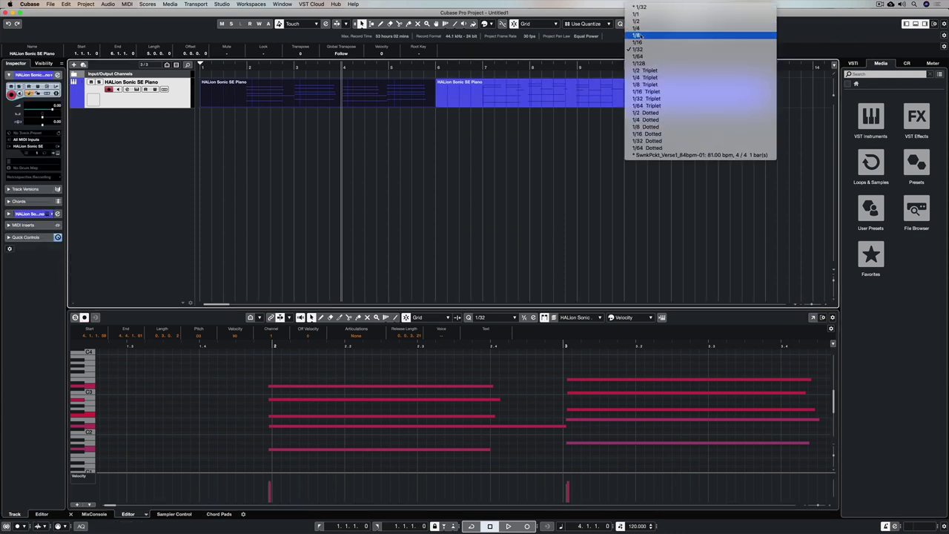
{"action": "left_click", "coordinate": [636, 35]}
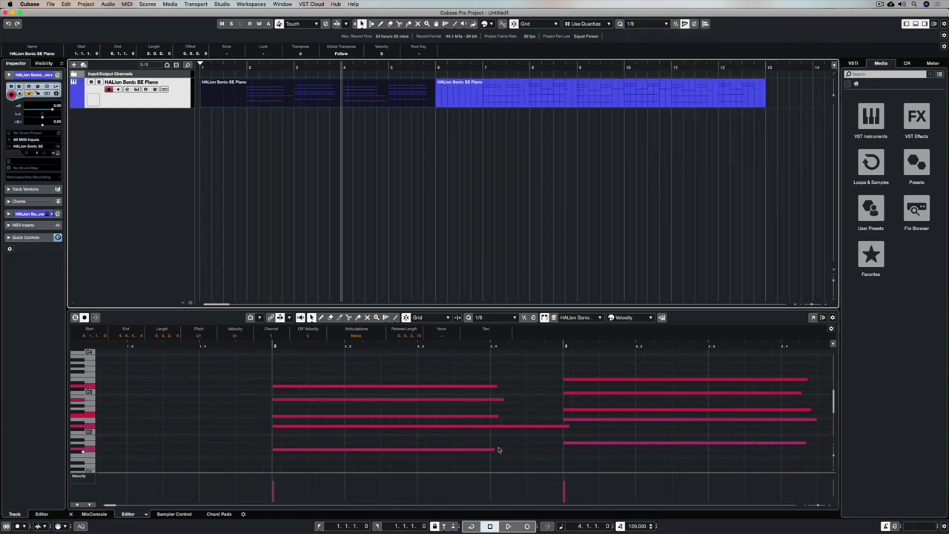
{"action": "scroll", "coordinate": [498, 450], "scroll_direction": "right", "scroll_amount": 10}
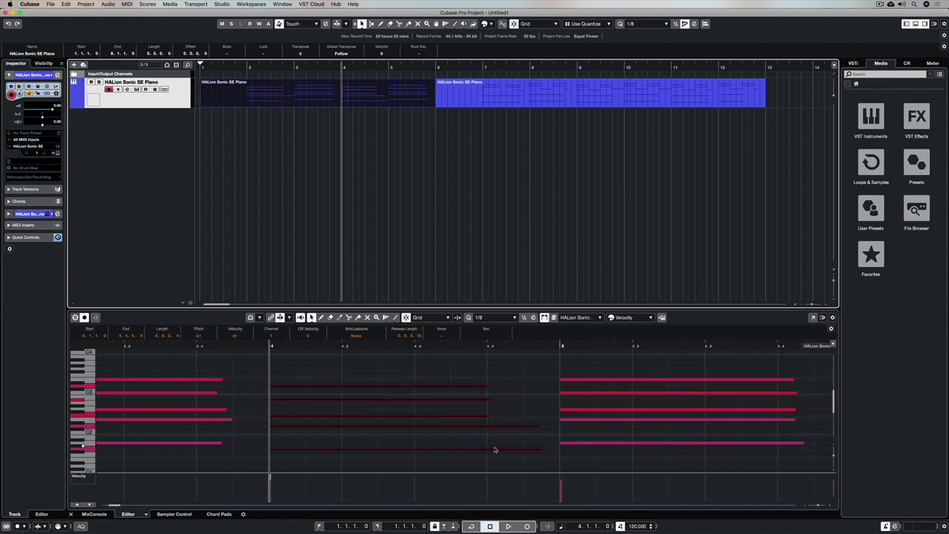
{"action": "scroll", "coordinate": [383, 389], "scroll_direction": "left", "scroll_amount": 8}
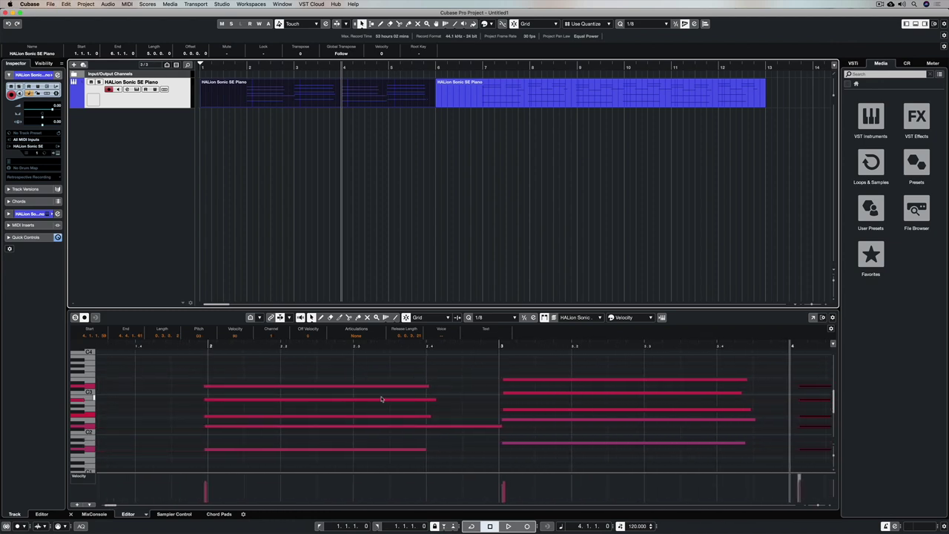
{"action": "left_click", "coordinate": [635, 27]}
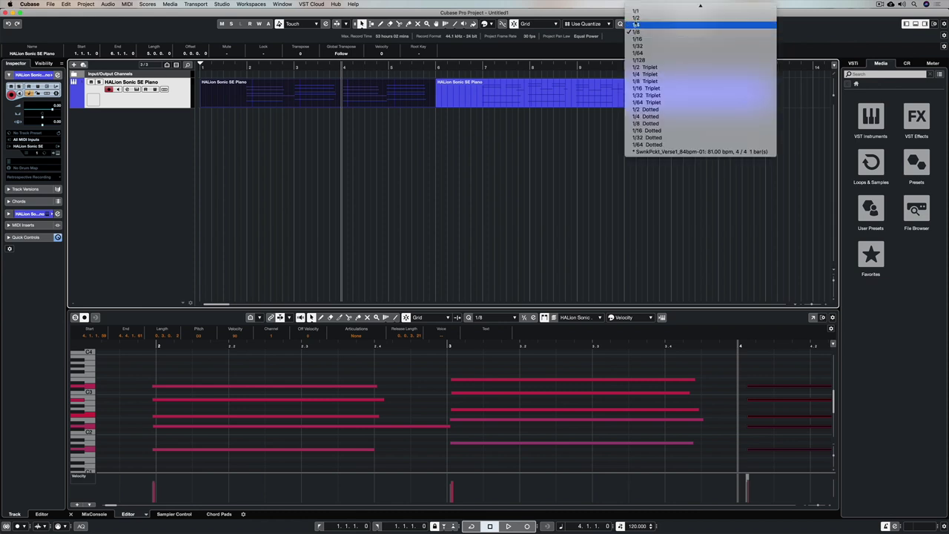
{"action": "left_click", "coordinate": [637, 36]}
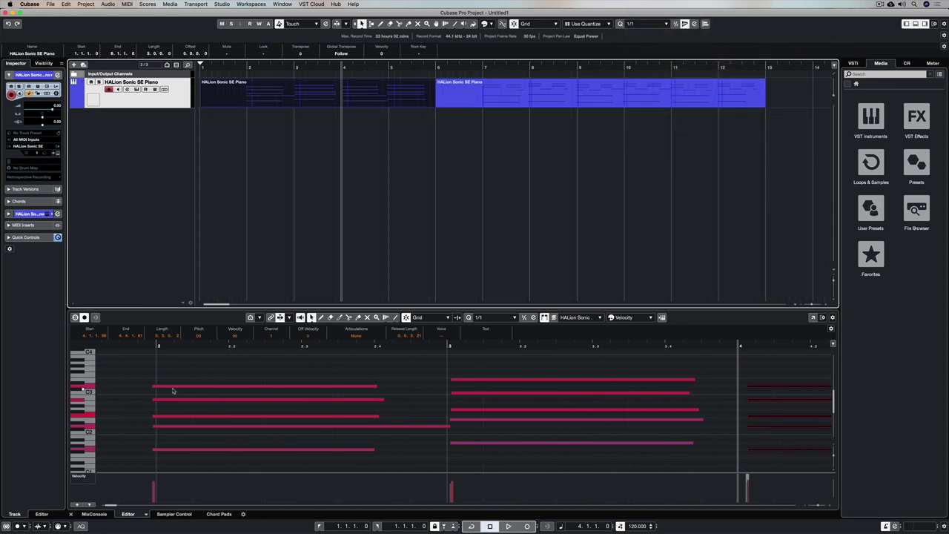
{"action": "left_click", "coordinate": [465, 344]}
{"action": "scroll", "coordinate": [478, 349], "scroll_direction": "right", "scroll_amount": 5}
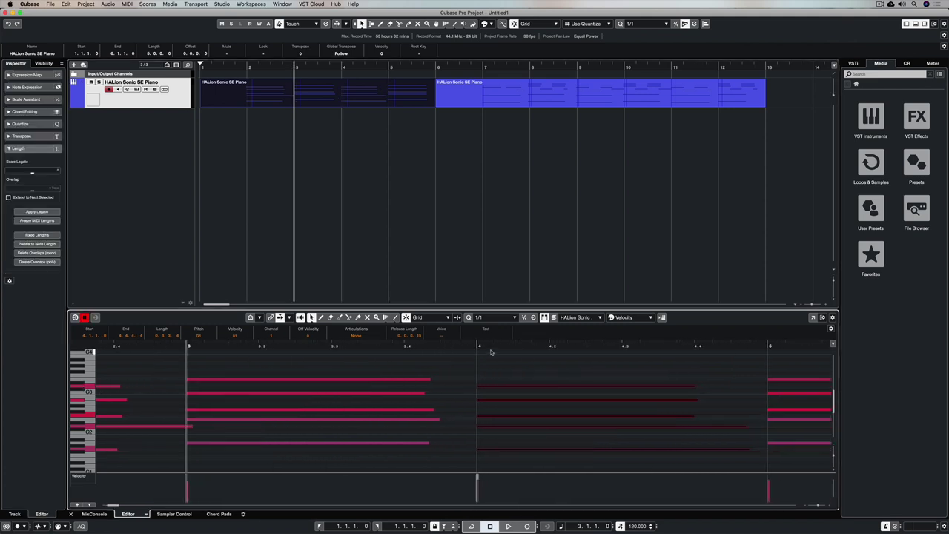
{"action": "left_click", "coordinate": [465, 344]}
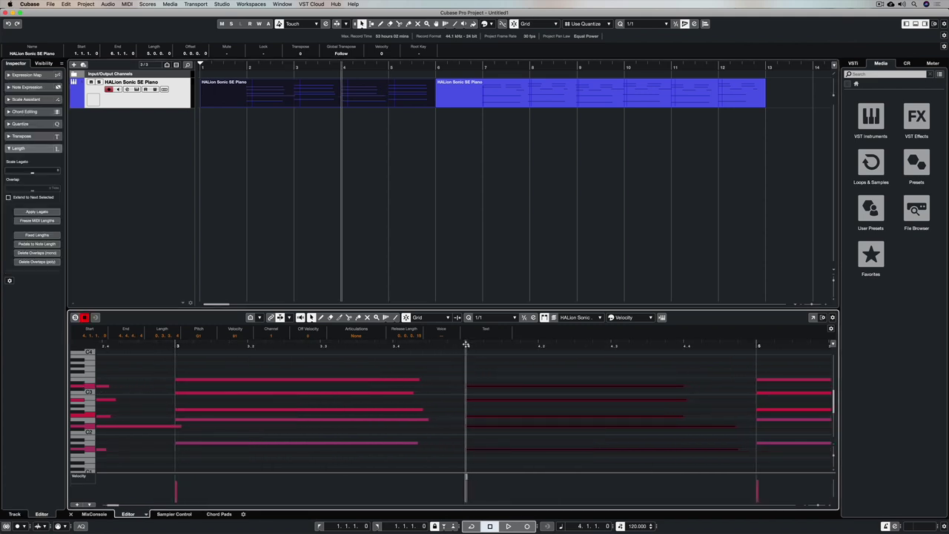
{"action": "left_click", "coordinate": [757, 345]}
{"action": "left_click", "coordinate": [691, 286]}
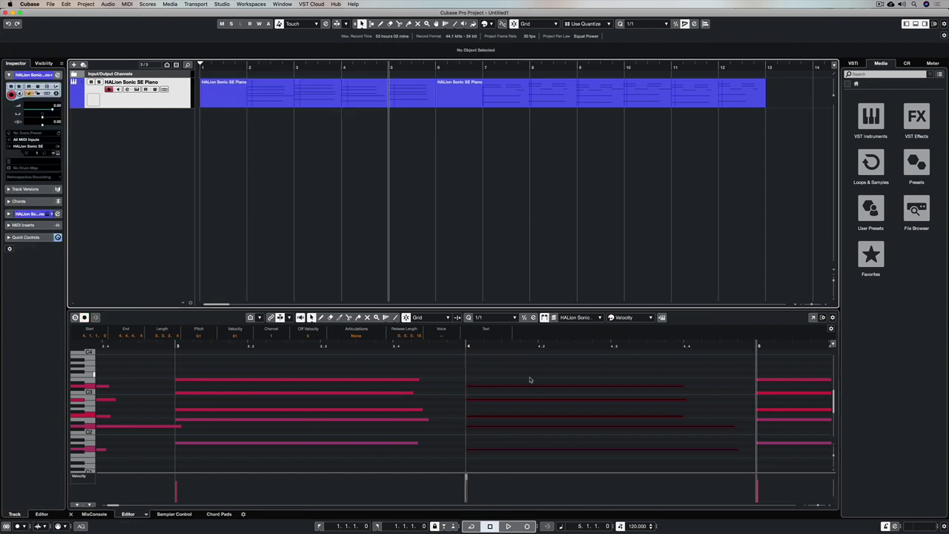
{"action": "scroll", "coordinate": [530, 379], "scroll_direction": "left", "scroll_amount": 10}
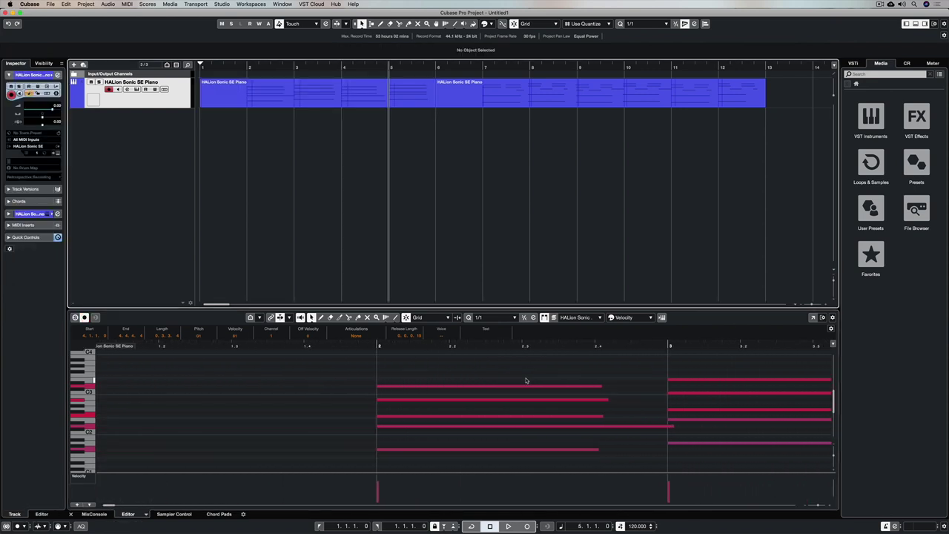
- Trim the first piano part so it starts at bar 2
{"action": "left_click", "coordinate": [422, 102]}
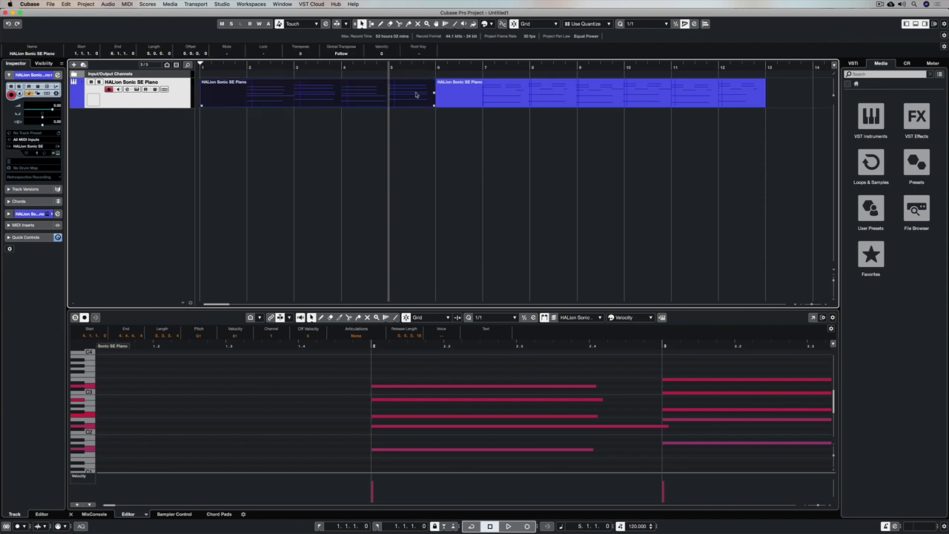
{"action": "left_click_drag", "start_coordinate": [201, 105], "coordinate": [231, 102]}
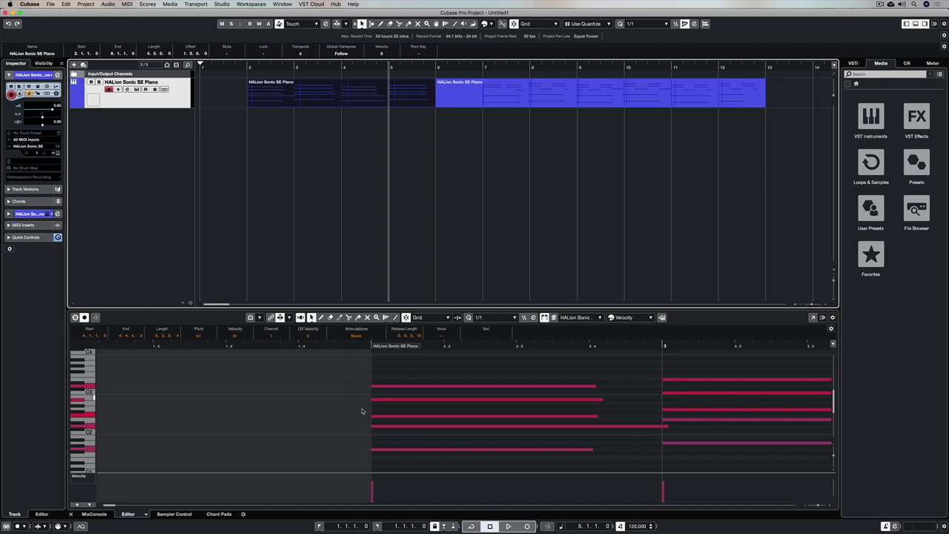
{"action": "left_click", "coordinate": [398, 231]}
- Open the second piano part in the Key Editor and zoom in on its notes
{"action": "left_click", "coordinate": [508, 86]}
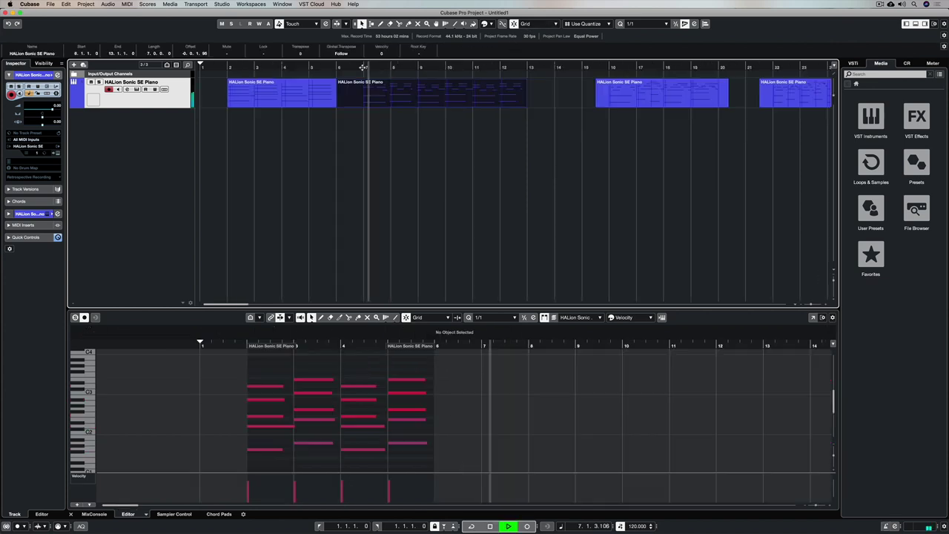
{"action": "key", "text": "g"}
{"action": "key", "text": "space"}
{"action": "double_click", "coordinate": [409, 89]}
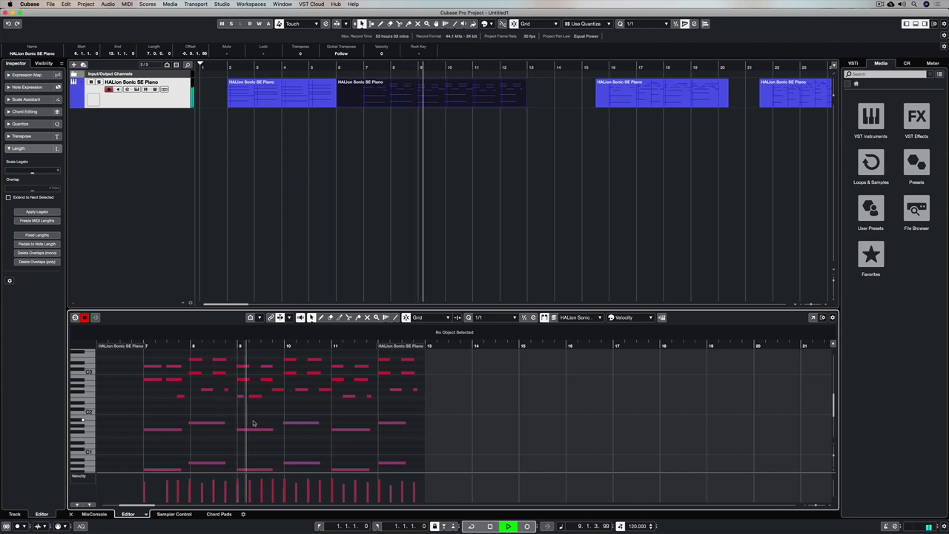
{"action": "key", "text": "h"}
{"action": "key", "text": "h"}
{"action": "key", "text": "h"}
{"action": "key", "text": "space"}
{"action": "left_click", "coordinate": [473, 126]}
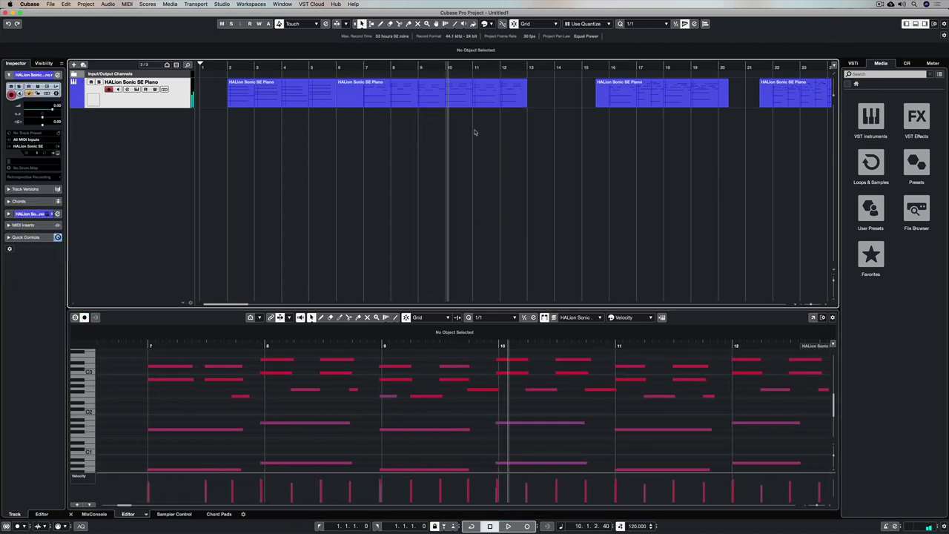
- Quantize the second part's notes to a 1/1 grid and return playback to bar 7
{"action": "left_click", "coordinate": [636, 25]}
{"action": "left_click", "coordinate": [636, 26]}
{"action": "left_click", "coordinate": [635, 27]}
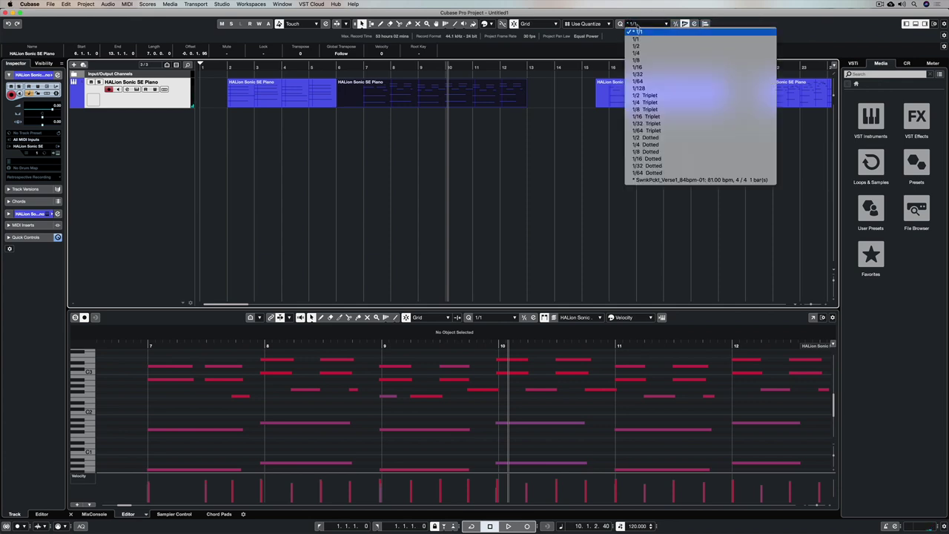
{"action": "left_click", "coordinate": [636, 39]}
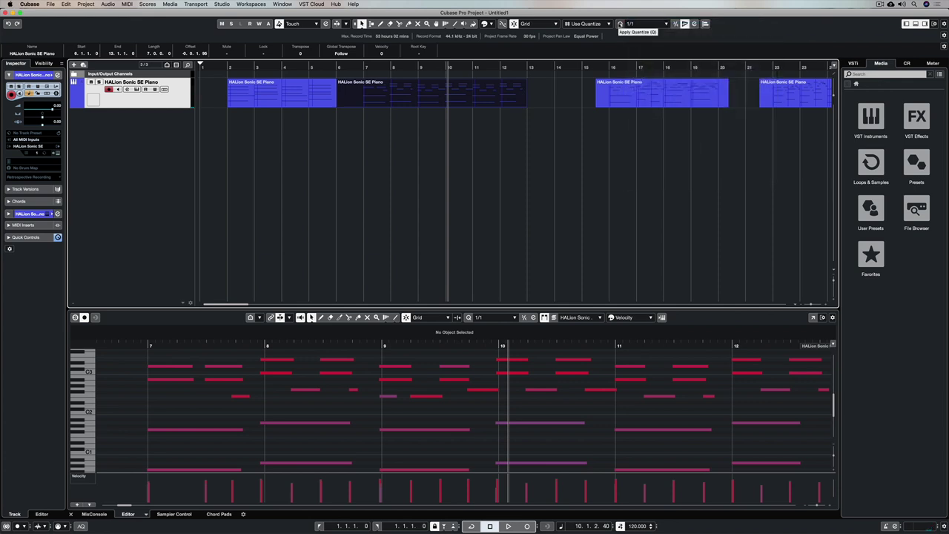
{"action": "key", "text": "q"}
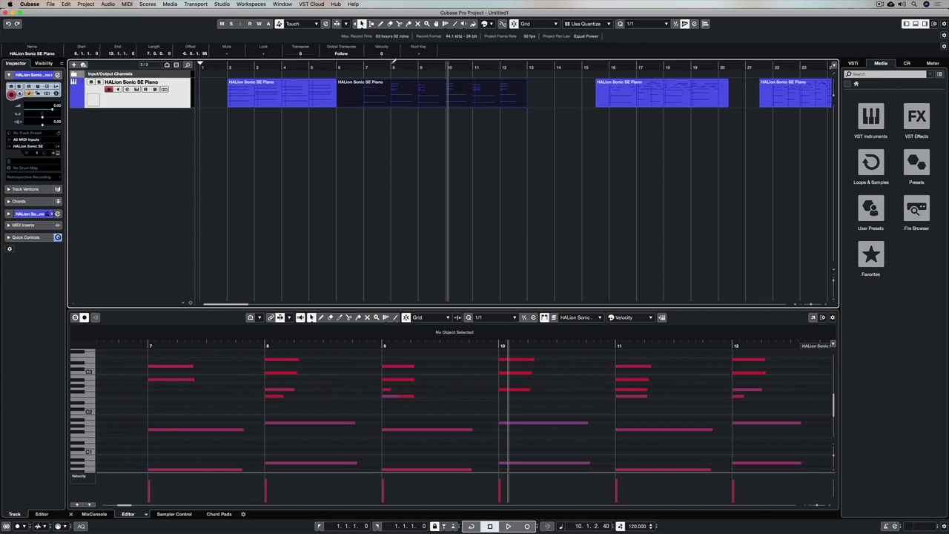
{"action": "left_click", "coordinate": [356, 67]}
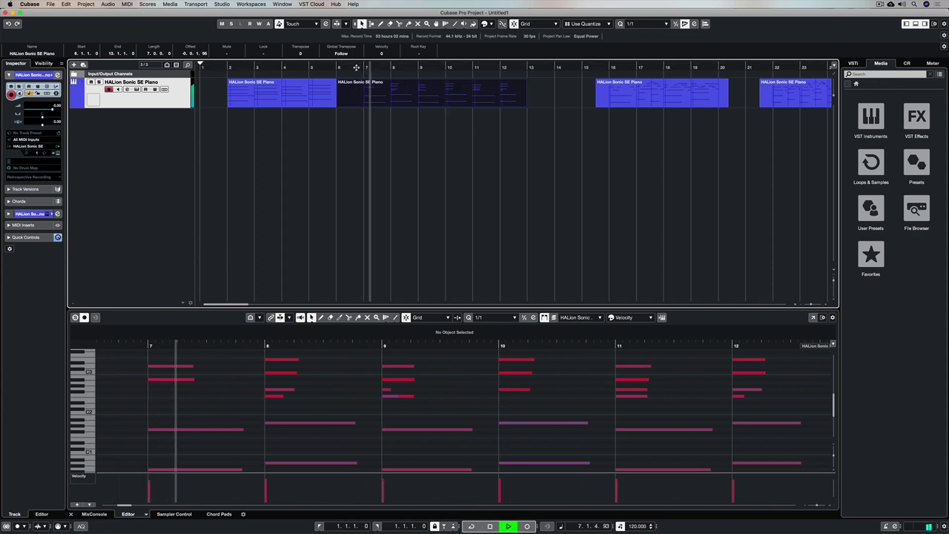
{"action": "left_click", "coordinate": [267, 95]}
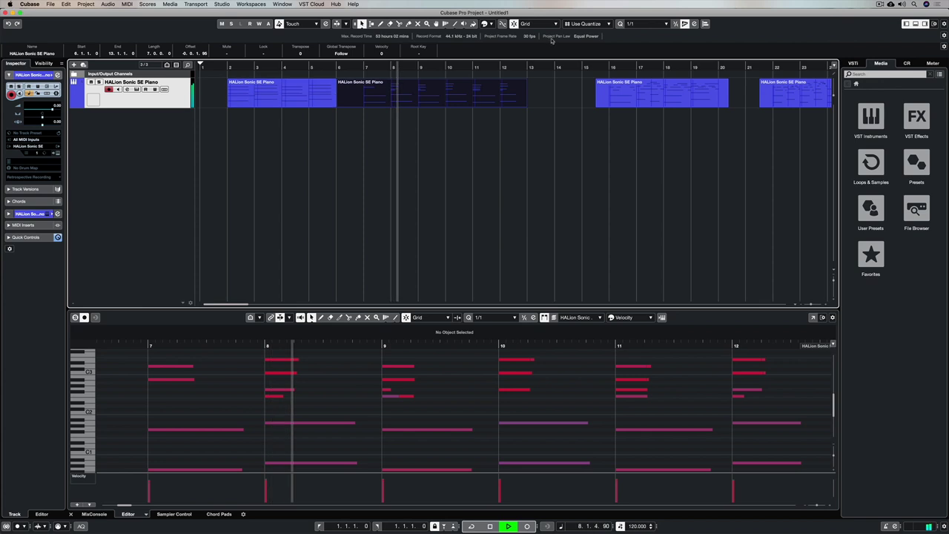
- Try 1/2 and then 1/4 quantize grids, replaying from bar 7 each time
{"action": "left_click", "coordinate": [636, 24]}
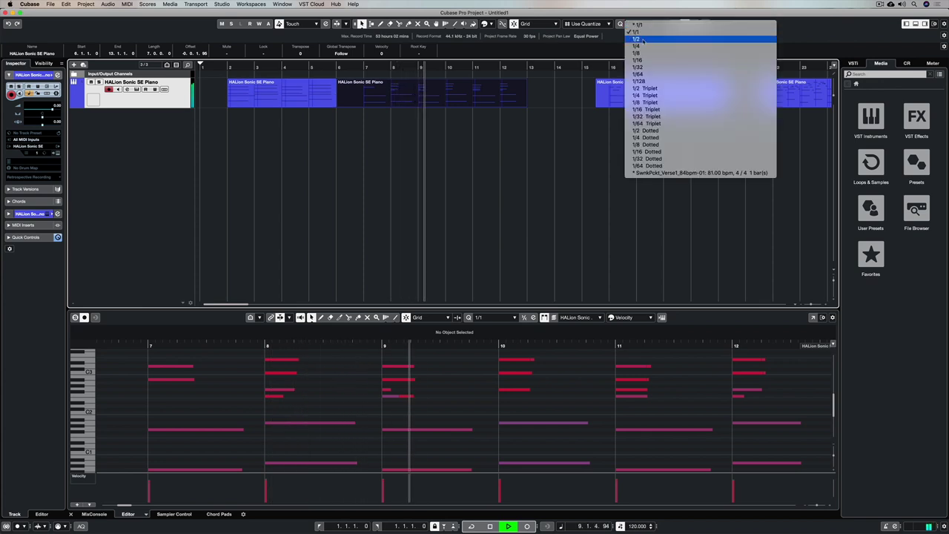
{"action": "left_click", "coordinate": [642, 39]}
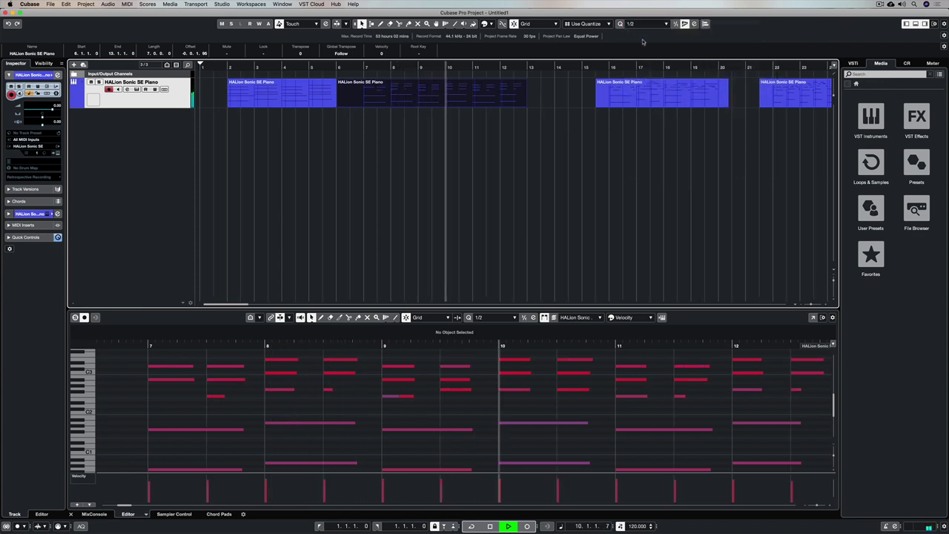
{"action": "left_click", "coordinate": [361, 249]}
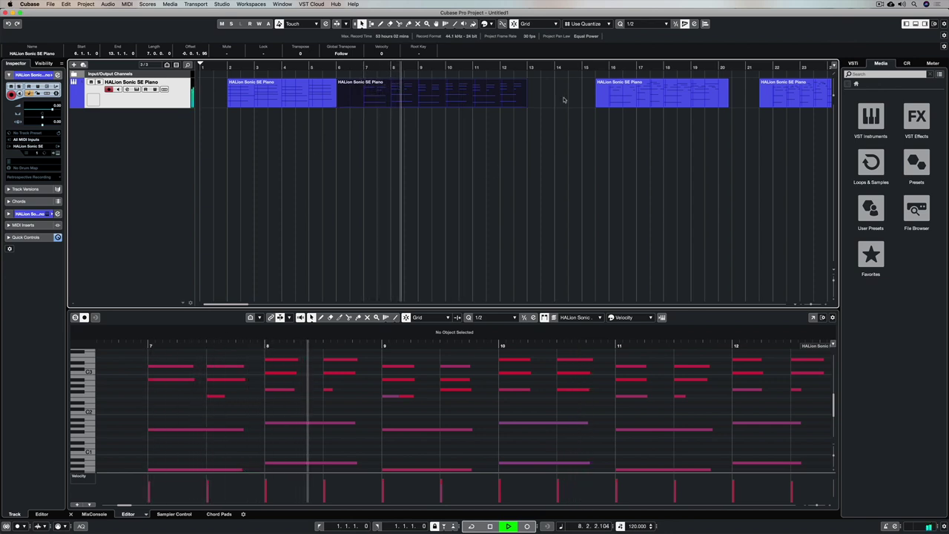
{"action": "left_click", "coordinate": [630, 24]}
{"action": "left_click", "coordinate": [635, 39]}
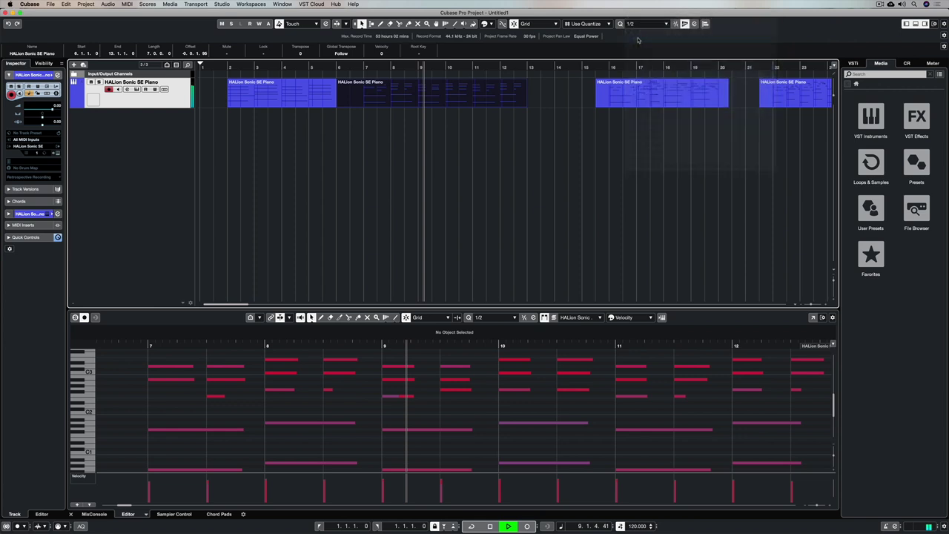
{"action": "left_click", "coordinate": [142, 345]}
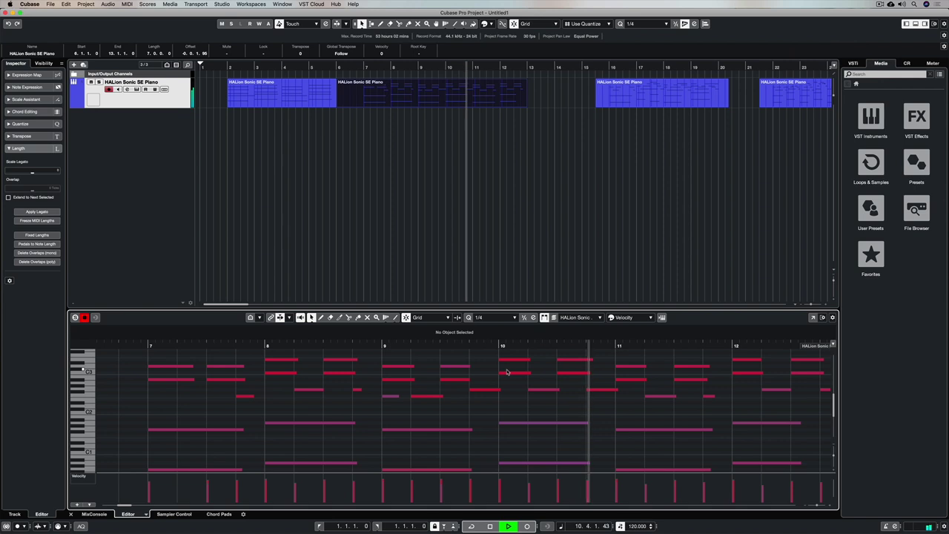
{"action": "key", "text": "space"}
- Set the grid to 1/32, replay from bar 7, then switch the grid to 1/4
{"action": "left_click", "coordinate": [642, 24]}
{"action": "left_click", "coordinate": [645, 51]}
{"action": "left_click", "coordinate": [146, 344]}
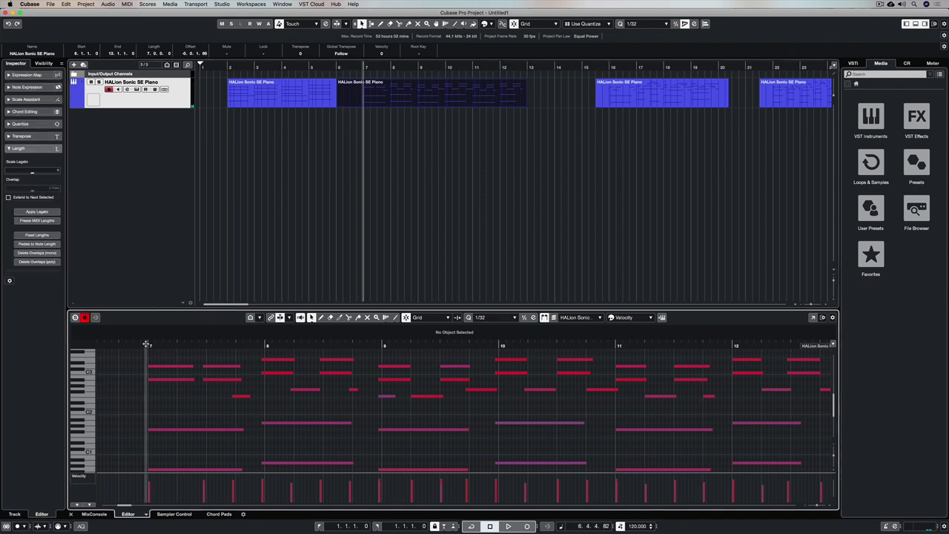
{"action": "key", "text": "space"}
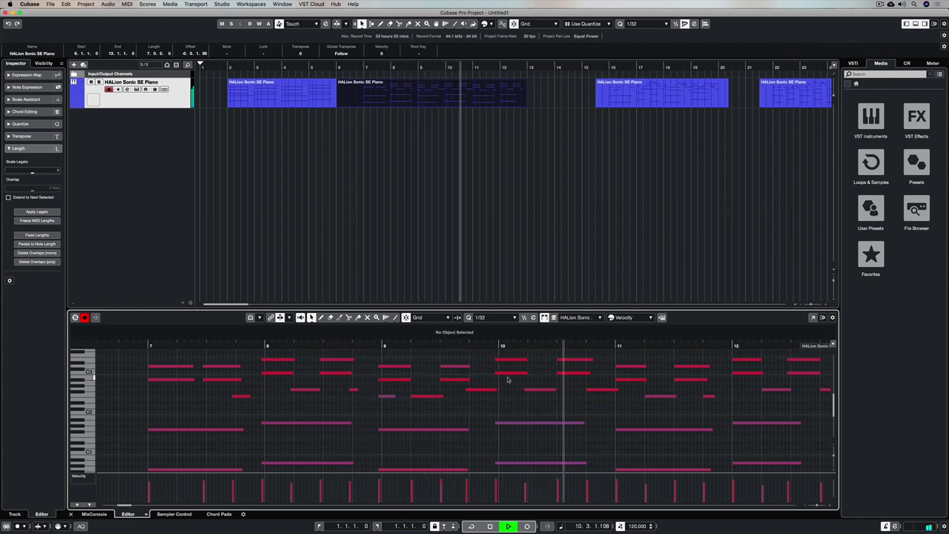
{"action": "key", "text": "space"}
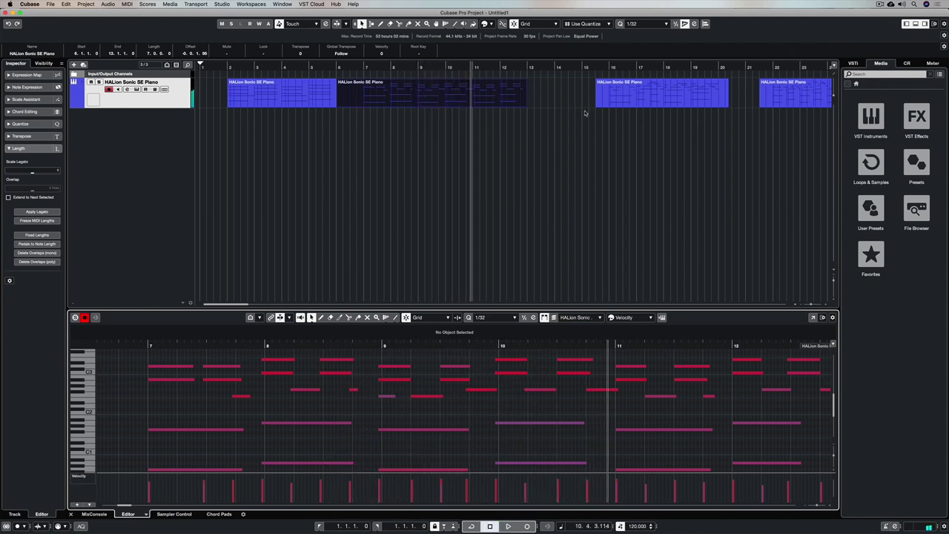
{"action": "left_click", "coordinate": [642, 25]}
{"action": "left_click", "coordinate": [637, 12]}
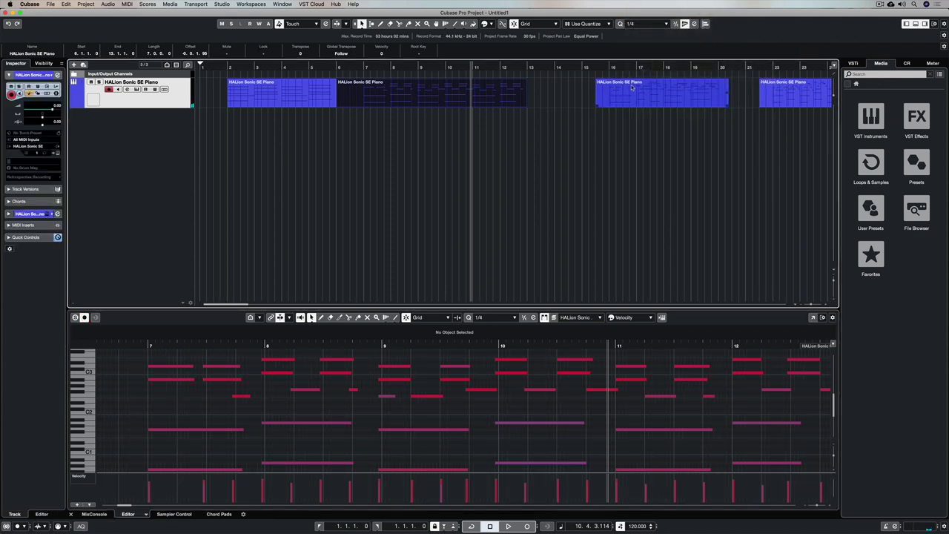
- Open the piano part at bars 15–20 in the Key Editor
{"action": "left_click", "coordinate": [602, 93]}
{"action": "left_click", "coordinate": [599, 67]}
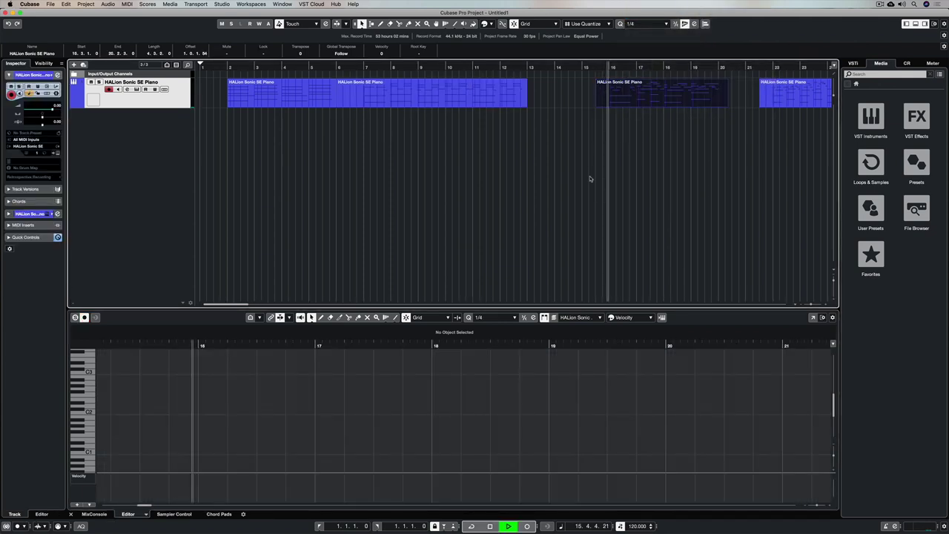
{"action": "double_click", "coordinate": [655, 100]}
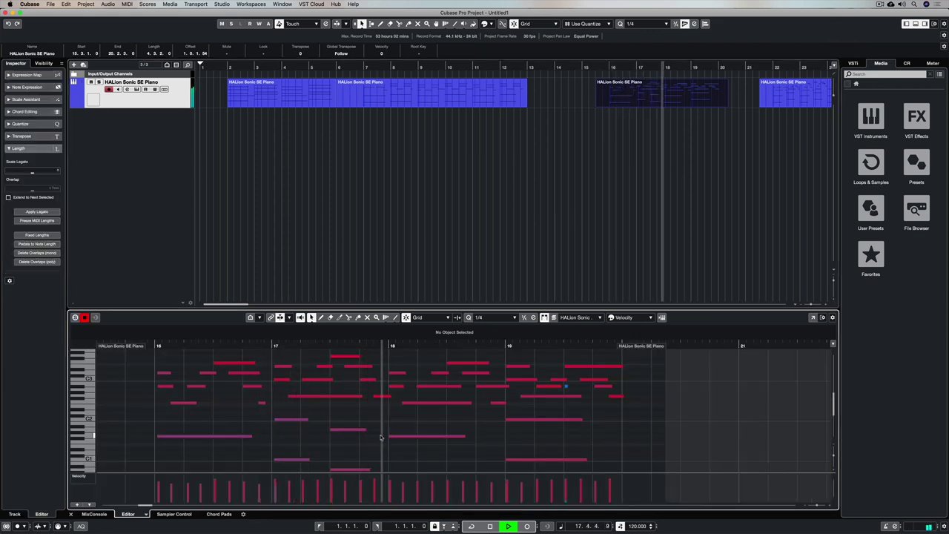
{"action": "key", "text": "space"}
- Quantize the part to 1/4, listen from bar 16, then undo the quantize
{"action": "left_click", "coordinate": [640, 30]}
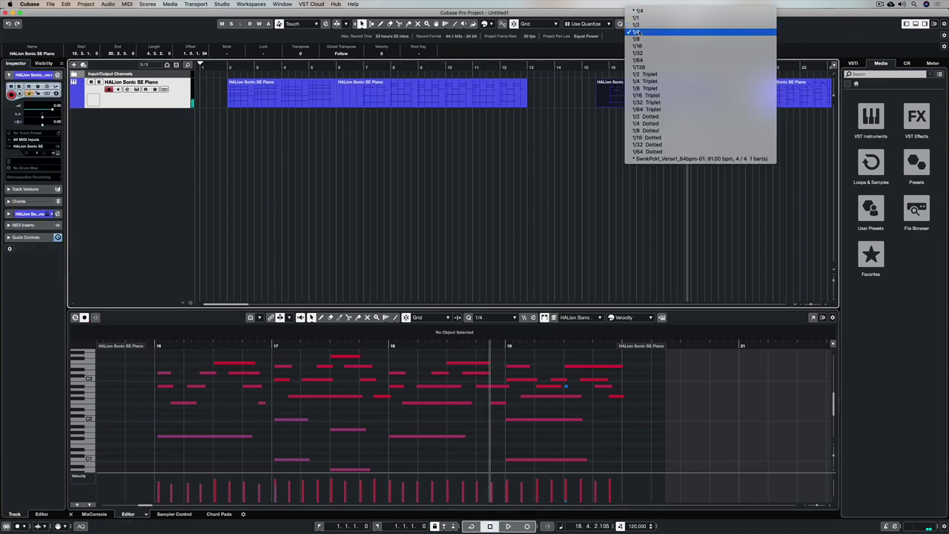
{"action": "left_click", "coordinate": [640, 30]}
{"action": "key", "text": "q"}
{"action": "left_click", "coordinate": [608, 66]}
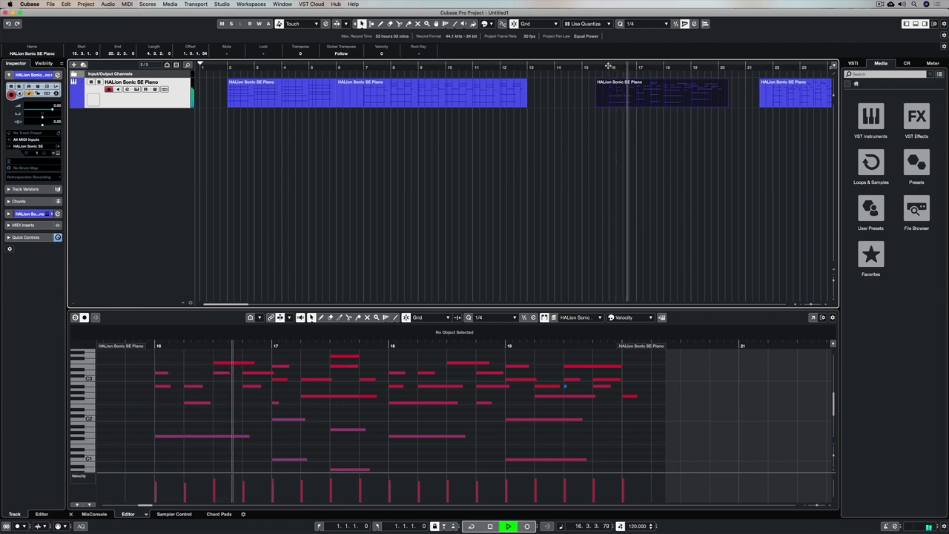
{"action": "key", "text": "space"}
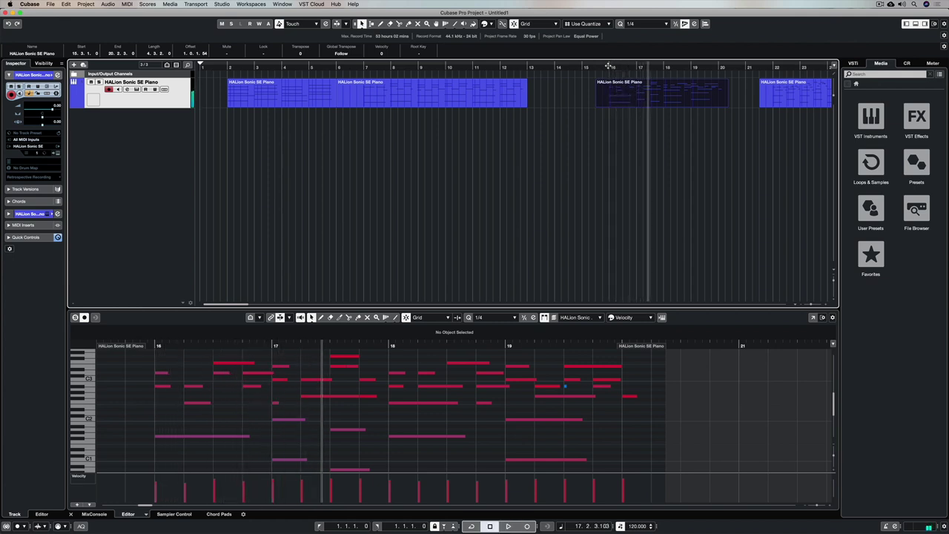
{"action": "key", "text": "super+z"}
- Set the quantize grid to 1/8 and replay the part from its start
{"action": "left_click", "coordinate": [636, 23]}
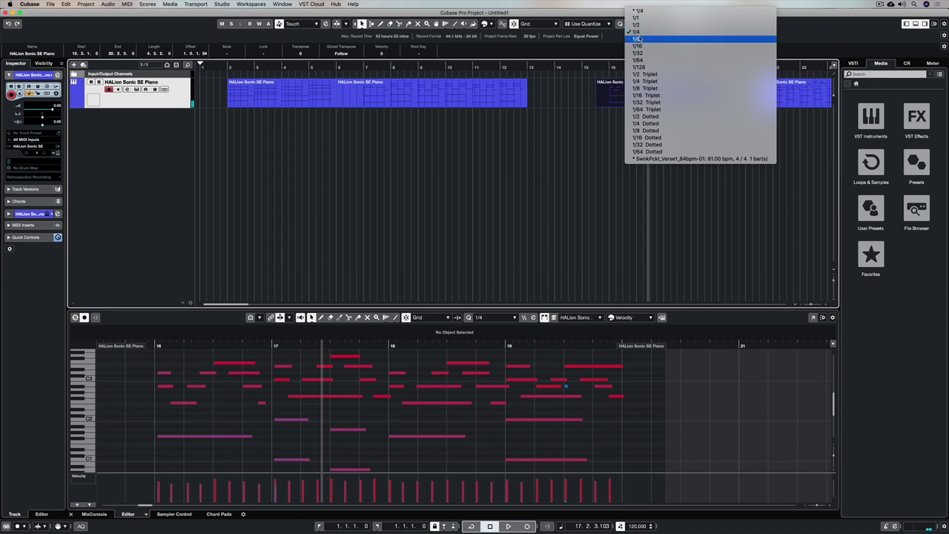
{"action": "key", "text": "Escape"}
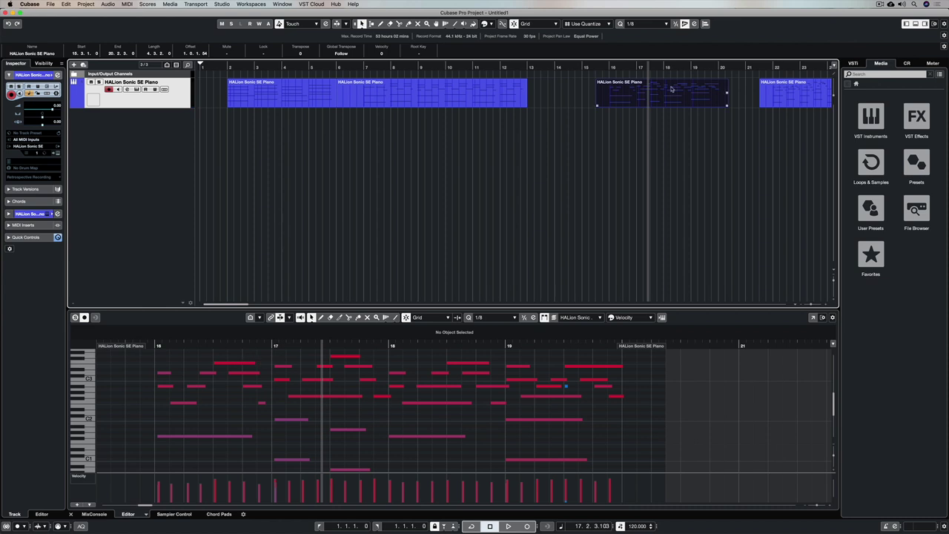
{"action": "left_click", "coordinate": [150, 345]}
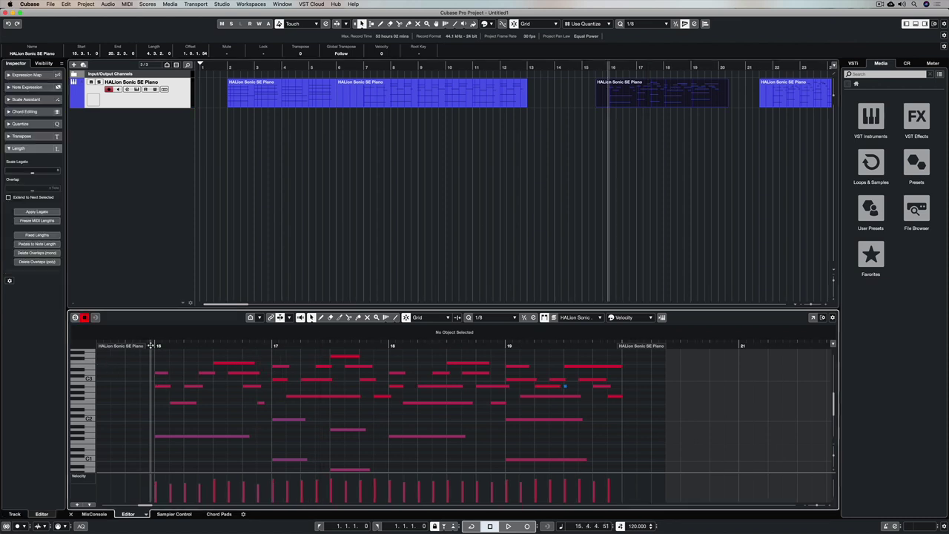
{"action": "key", "text": "space"}
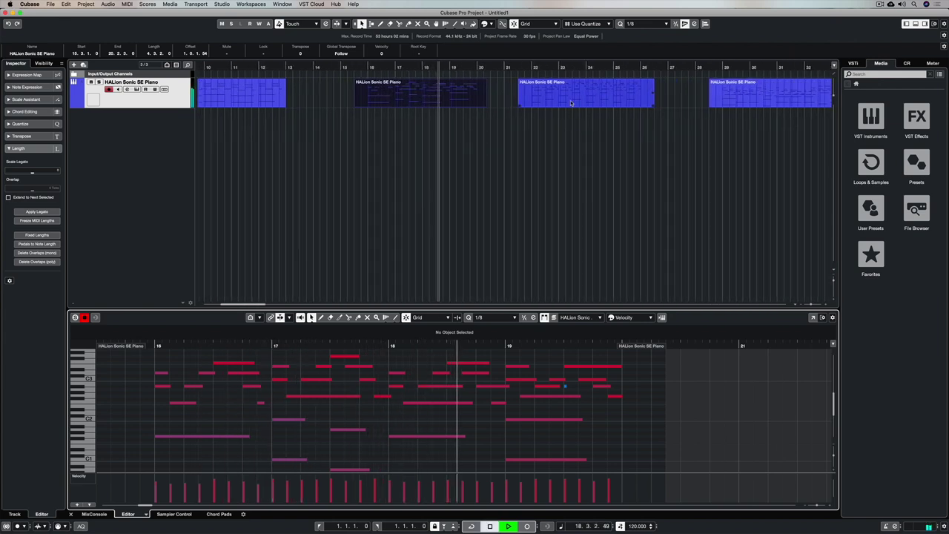
- Open the next piano part and set the playback position to bar 22
{"action": "key", "text": "space"}
{"action": "left_click", "coordinate": [567, 100]}
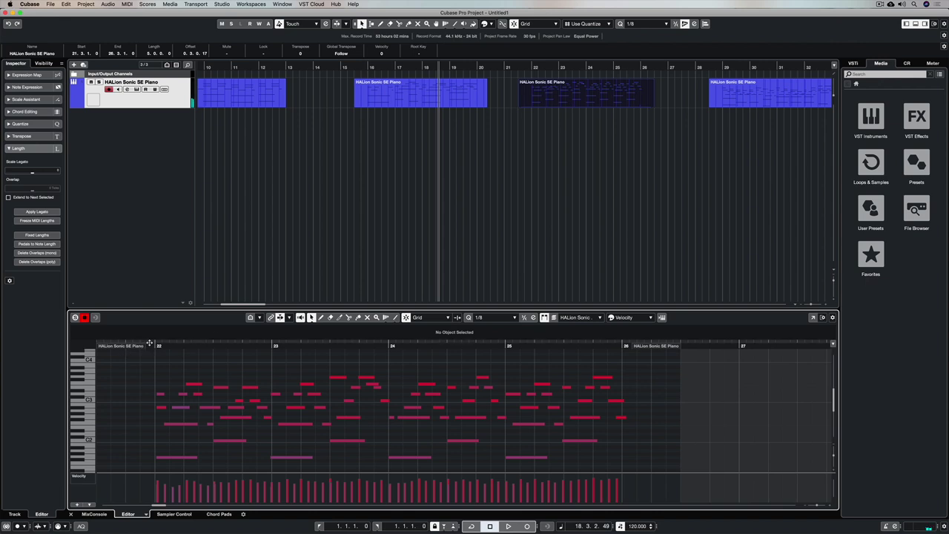
{"action": "left_click", "coordinate": [149, 343]}
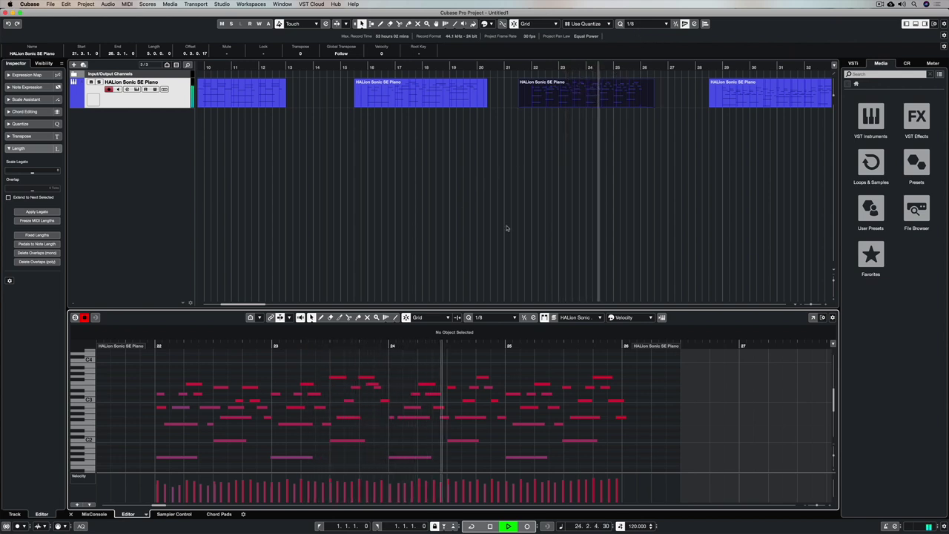
{"action": "left_click", "coordinate": [154, 346]}
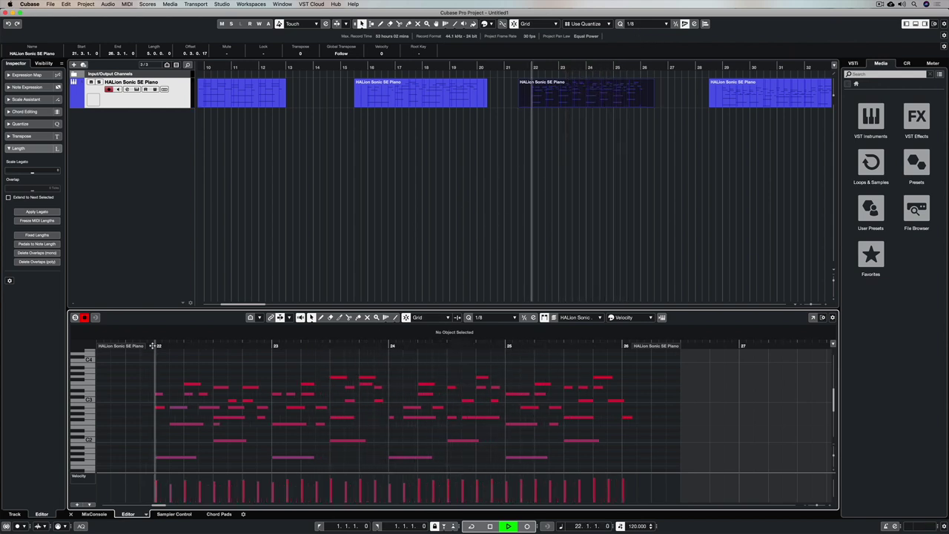
- Quantize the part's notes to a 1/16 grid and play it back from bar 22
{"action": "left_click", "coordinate": [663, 24]}
{"action": "left_click", "coordinate": [645, 35]}
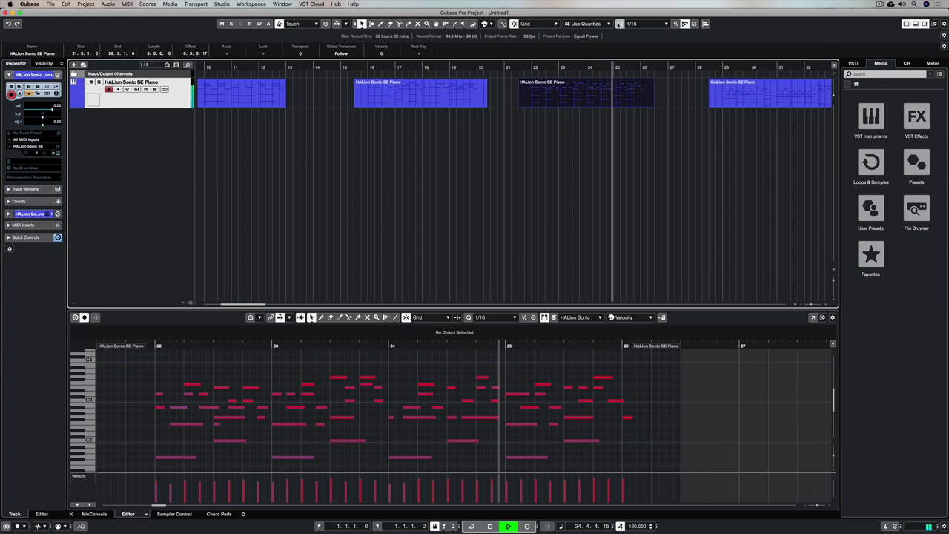
{"action": "key", "text": "q"}
{"action": "key", "text": "space"}
{"action": "key", "text": "space"}
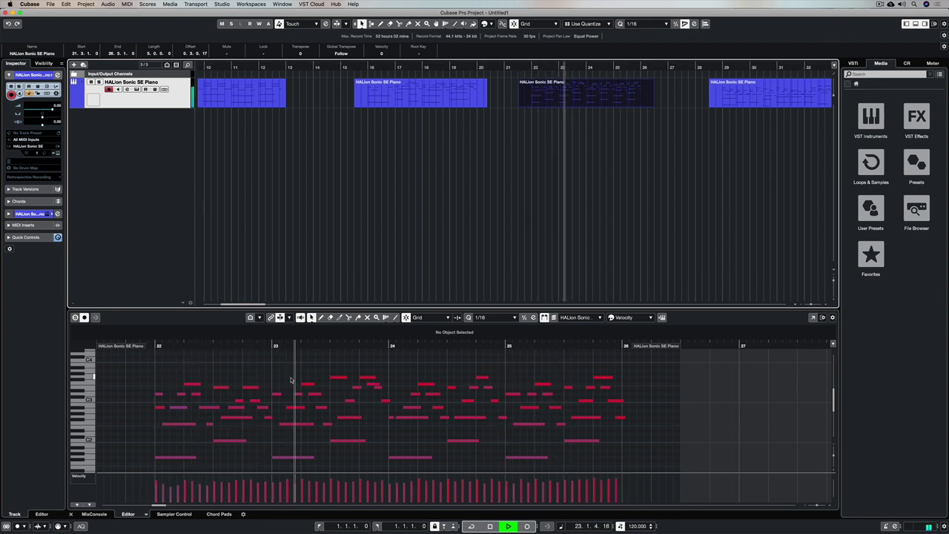
{"action": "key", "text": "space"}
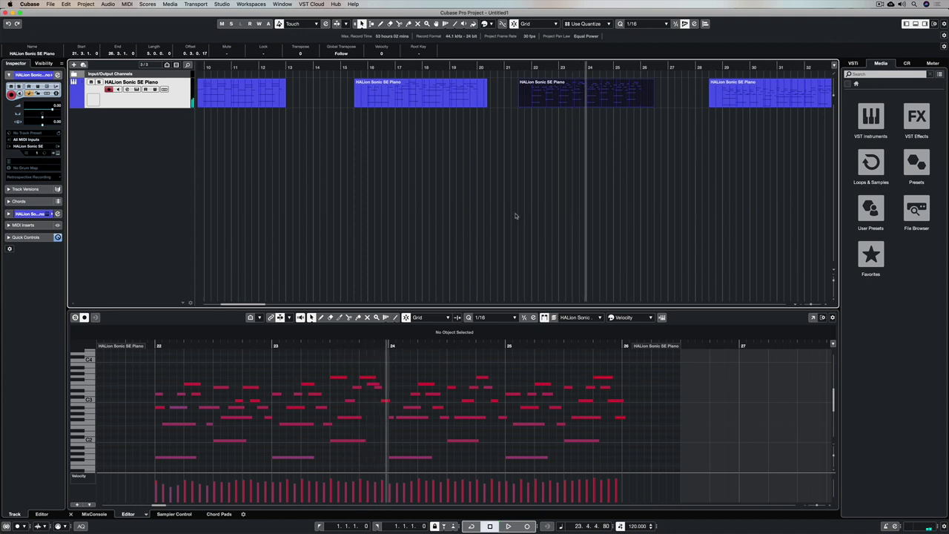
{"action": "scroll", "coordinate": [556, 178], "scroll_direction": "right", "scroll_amount": 10}
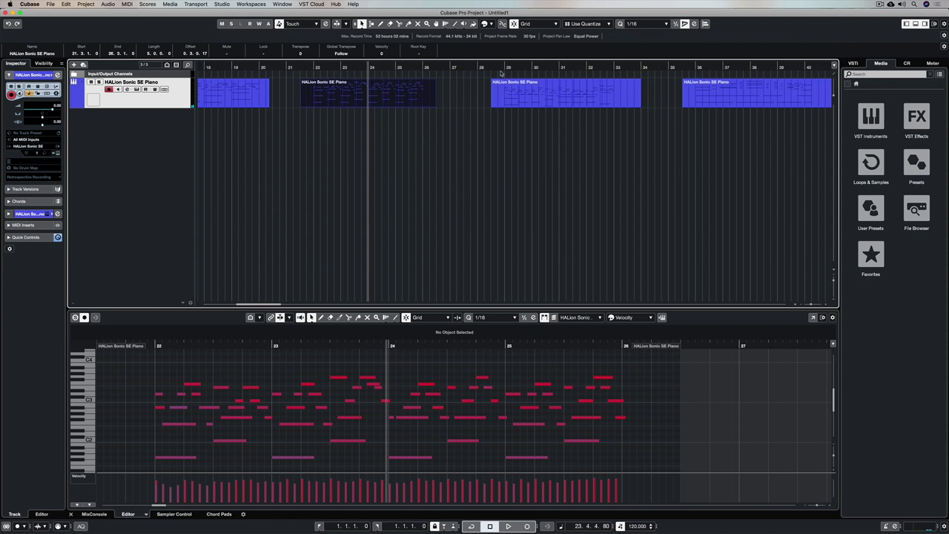
- Open the bars 29–33 part, play it, and quantize it to 1/16
{"action": "left_click", "coordinate": [520, 85]}
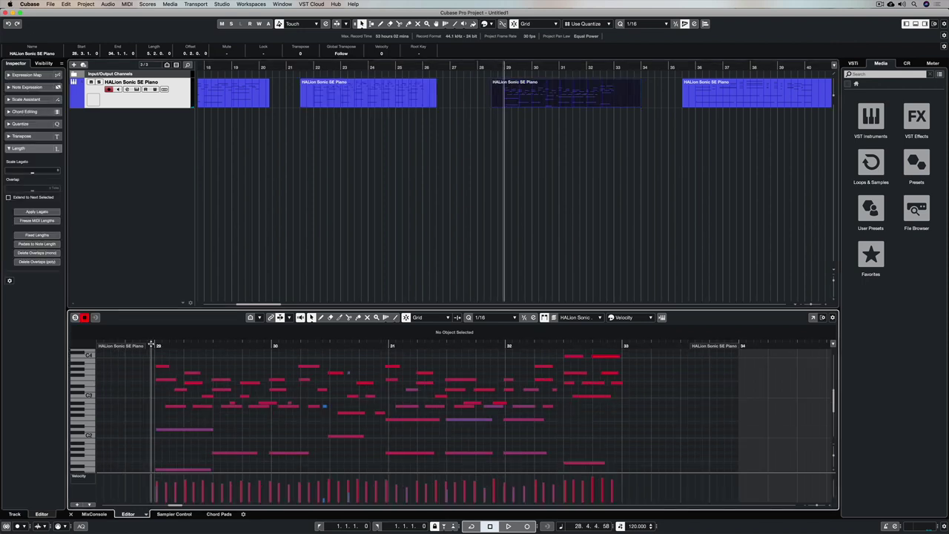
{"action": "key", "text": "space"}
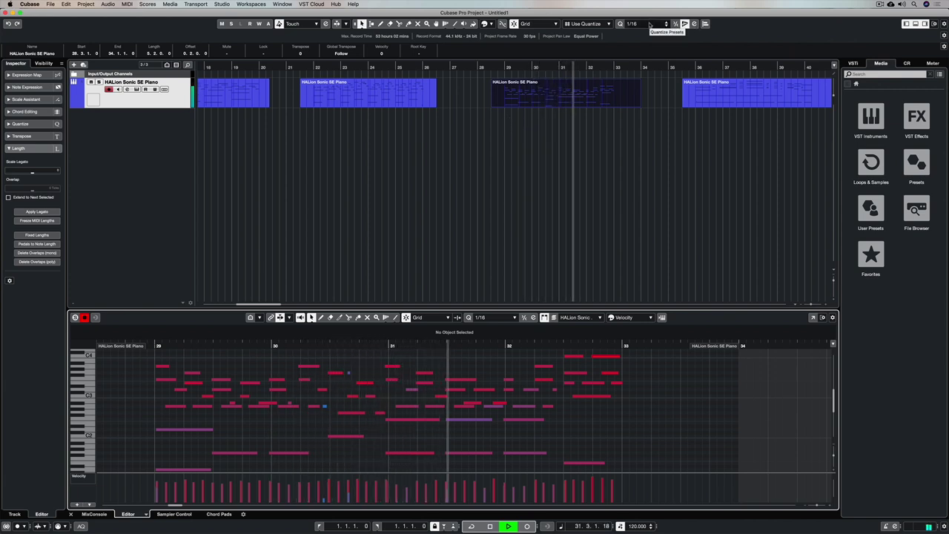
{"action": "key", "text": "space"}
{"action": "key", "text": "q"}
{"action": "left_click", "coordinate": [504, 67]}
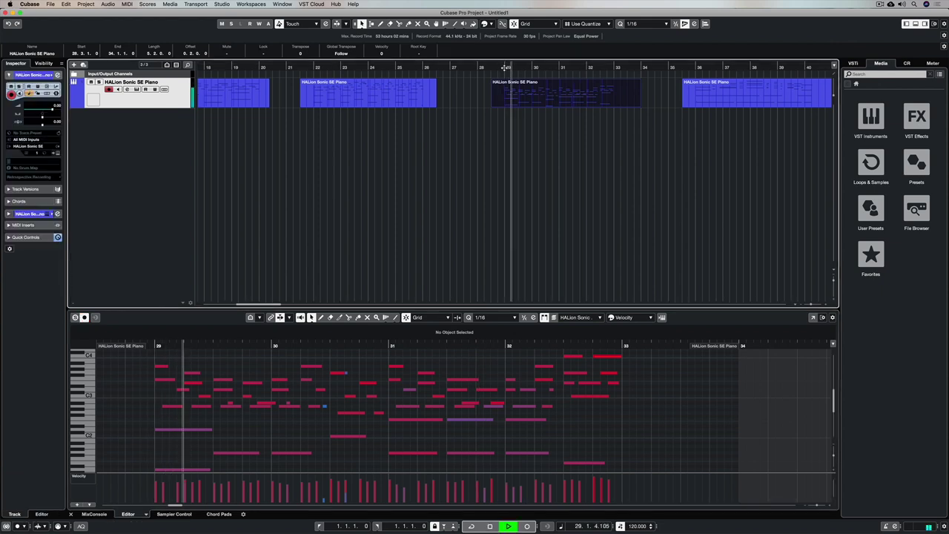
- Switch the quantize grid to 1/8 and return playback to bar 29
{"action": "left_click", "coordinate": [653, 21]}
{"action": "left_click", "coordinate": [550, 152]}
{"action": "left_click", "coordinate": [632, 23]}
{"action": "left_click", "coordinate": [636, 82]}
{"action": "left_click", "coordinate": [504, 68]}
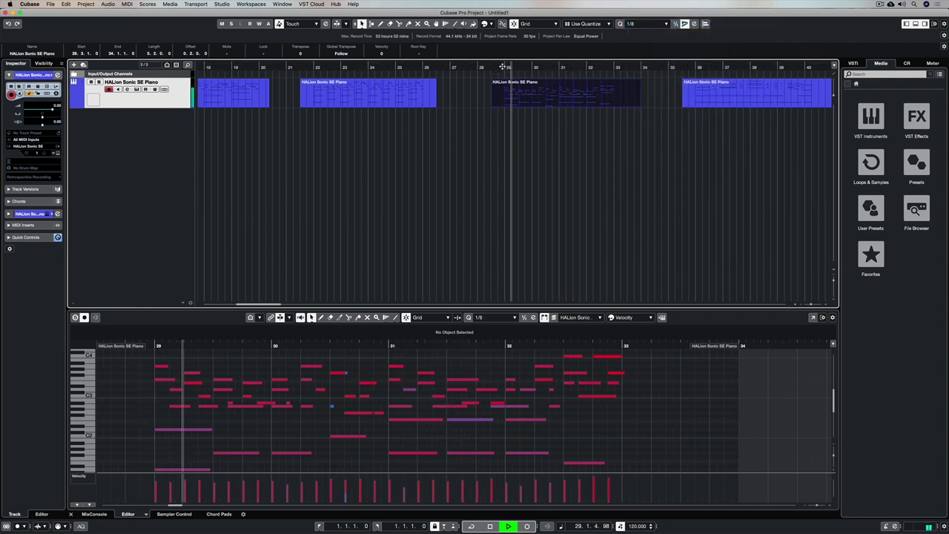
- Quantize the notes to a 1/8 Triplet grid and replay from just before bar 29
{"action": "left_click", "coordinate": [635, 23]}
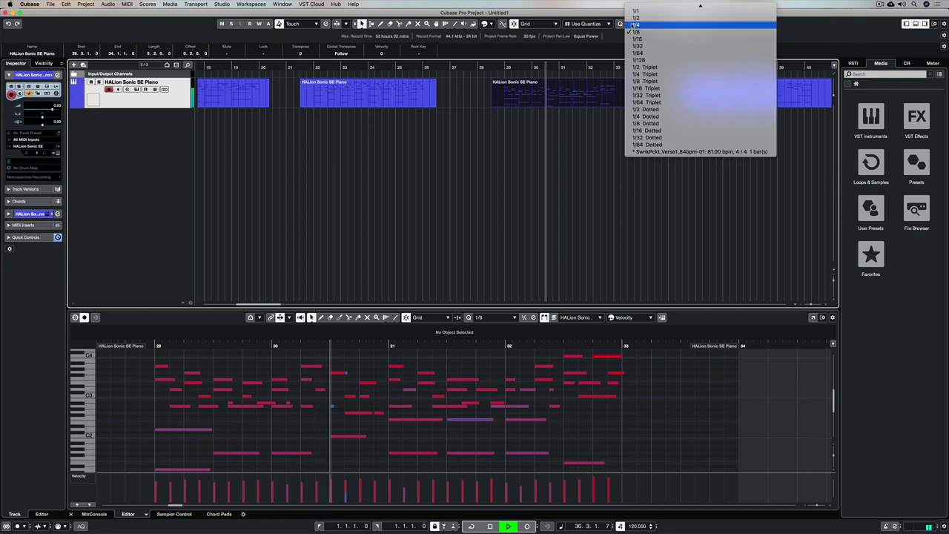
{"action": "left_click", "coordinate": [644, 81]}
{"action": "key", "text": "q"}
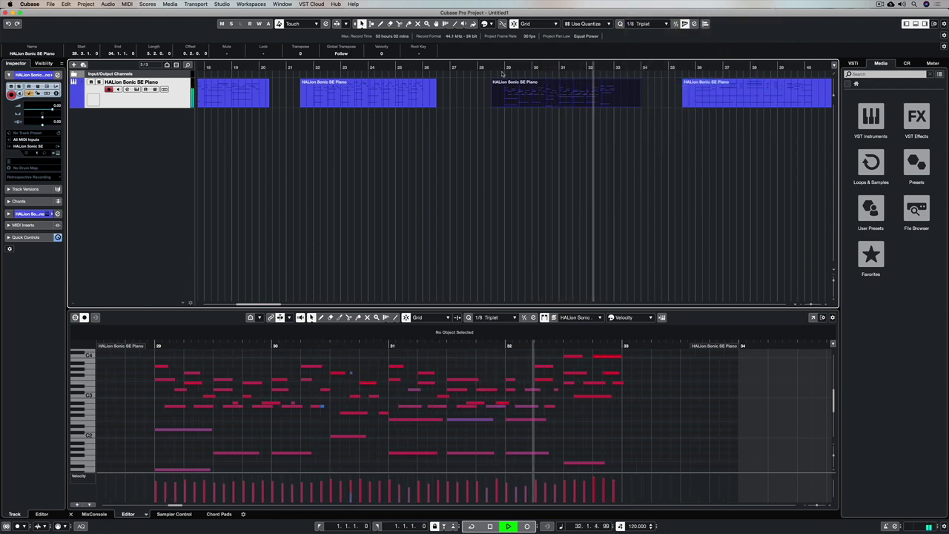
{"action": "left_click", "coordinate": [500, 67]}
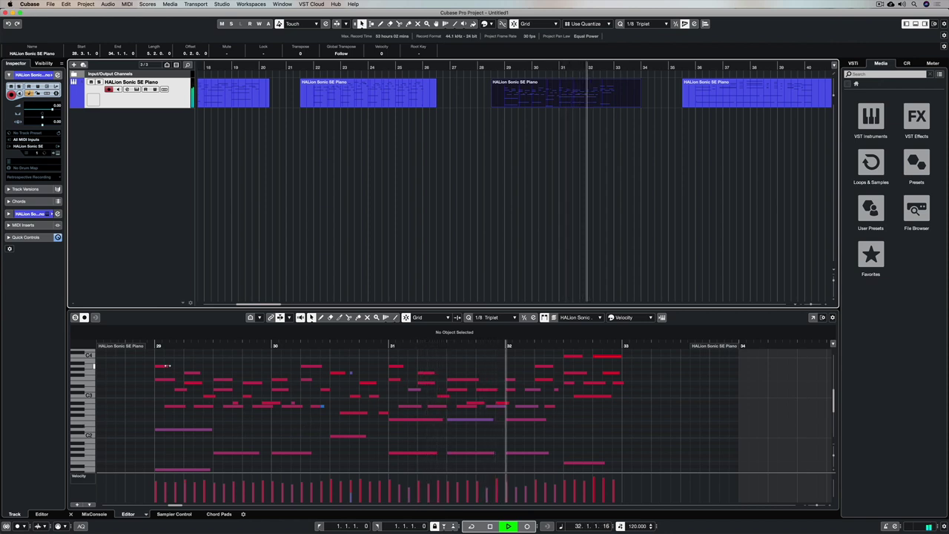
{"action": "key", "text": "space"}
- Set the quantize grid to 1/16 for the piano part starting at bar 36
{"action": "left_click", "coordinate": [421, 318]}
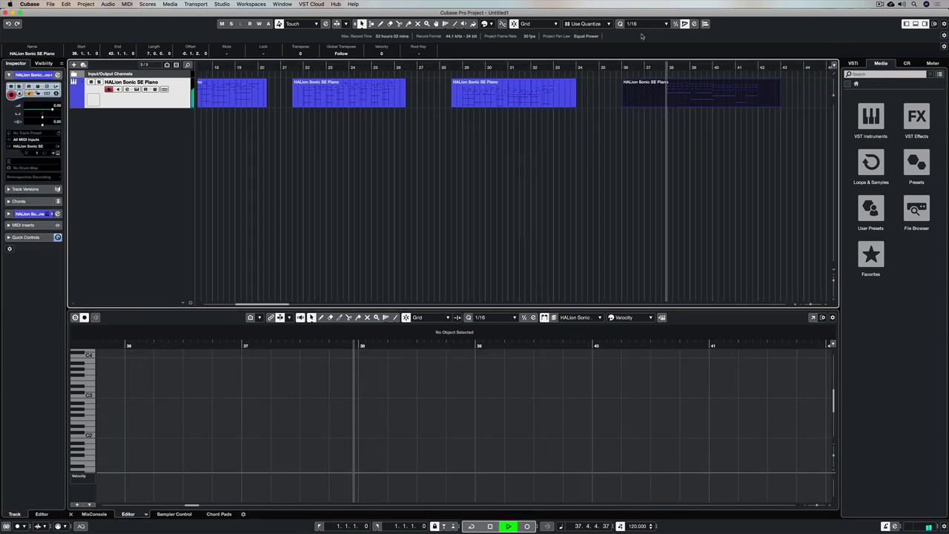
{"action": "left_click", "coordinate": [636, 24]}
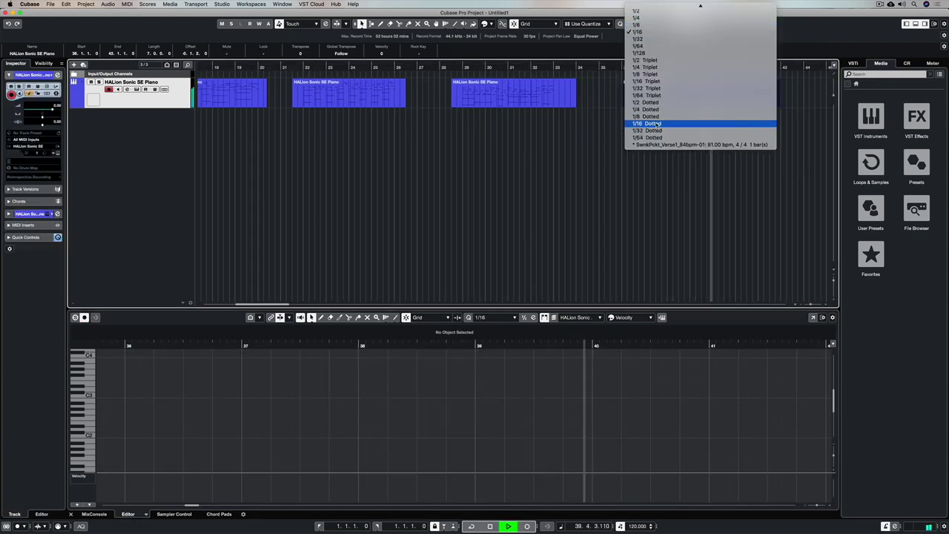
{"action": "left_click", "coordinate": [659, 34]}
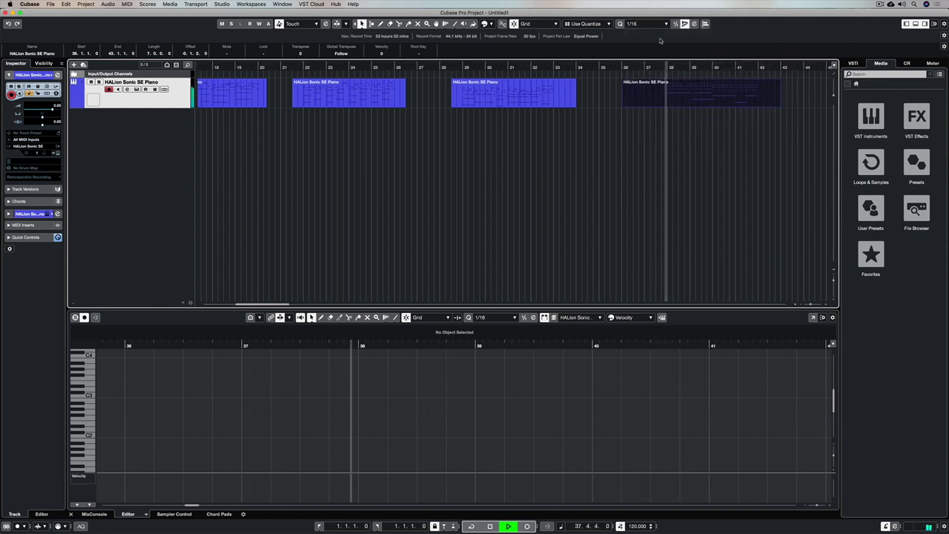